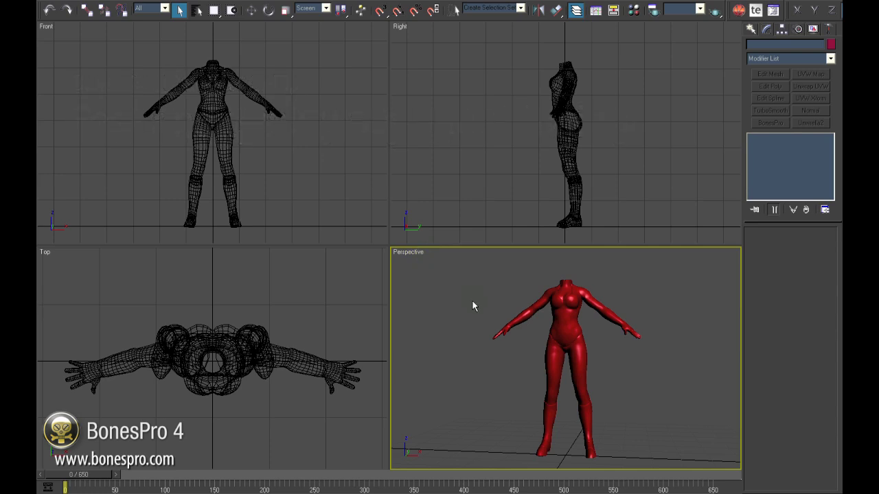
# Examine the female body mesh closely in the Front, Right, Top and Perspective views
pyautogui.rightClick(288, 178)
pyautogui.scroll(5, 230, 111)
pyautogui.moveTo(231, 111); pyautogui.dragTo(232, 145, button='middle')
pyautogui.middleClick(512, 151)
pyautogui.scroll(6, 563, 141)
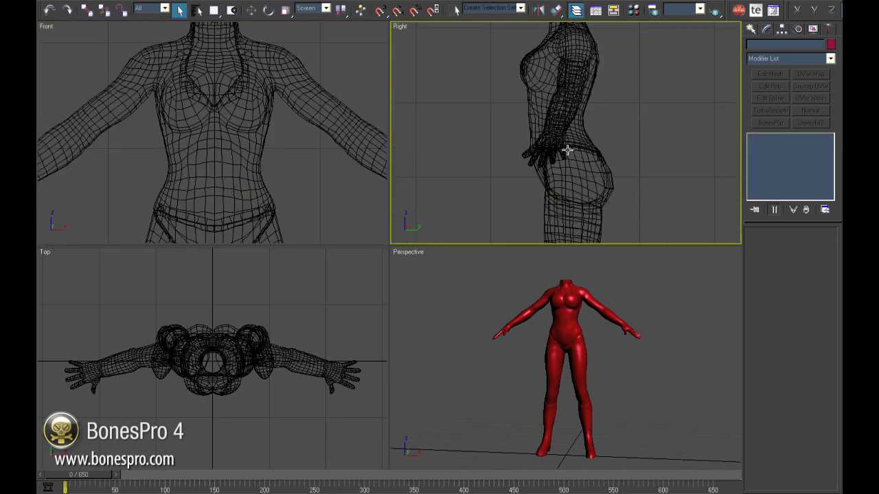
pyautogui.middleClick(257, 330)
pyautogui.scroll(6, 241, 347)
pyautogui.middleClick(563, 334)
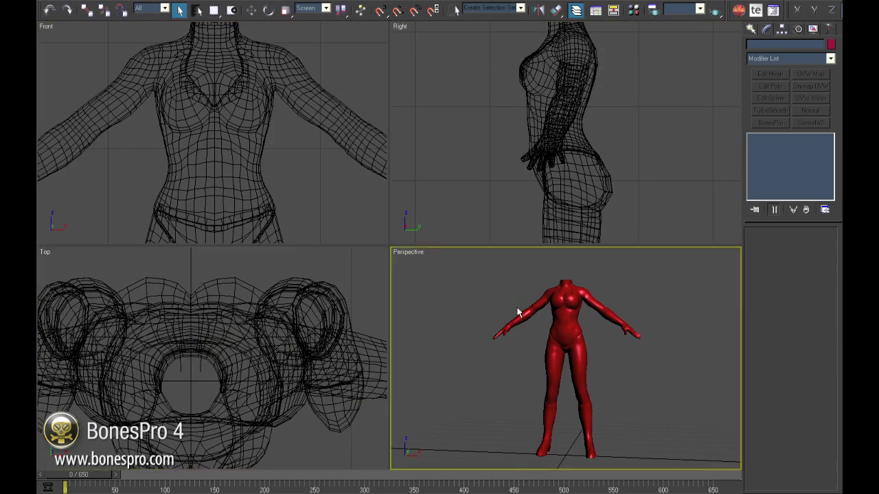
pyautogui.hotkey('alt', 'w')
pyautogui.keyDown('alt'); pyautogui.moveTo(644, 300); pyautogui.dragTo(626, 272, button='middle'); pyautogui.keyUp('alt')
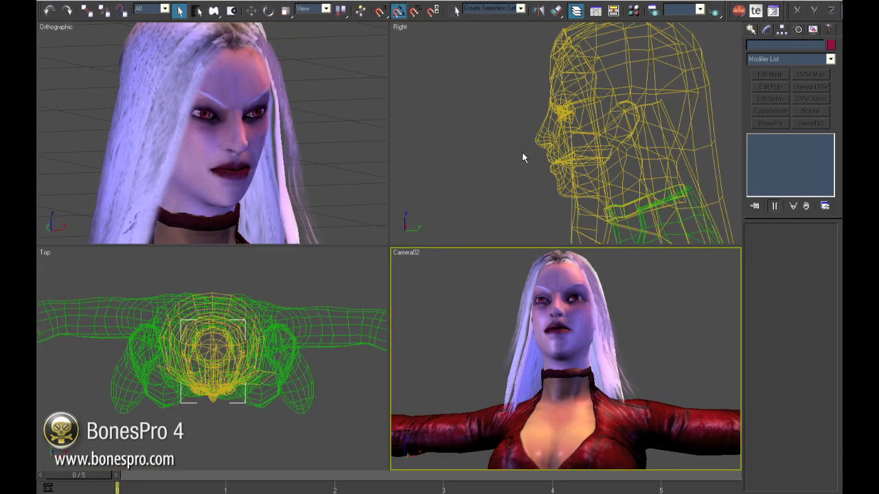
# Examine how the biped skeleton fits inside the body mesh, comparing wireframe and shaded display
pyautogui.click(543, 141)
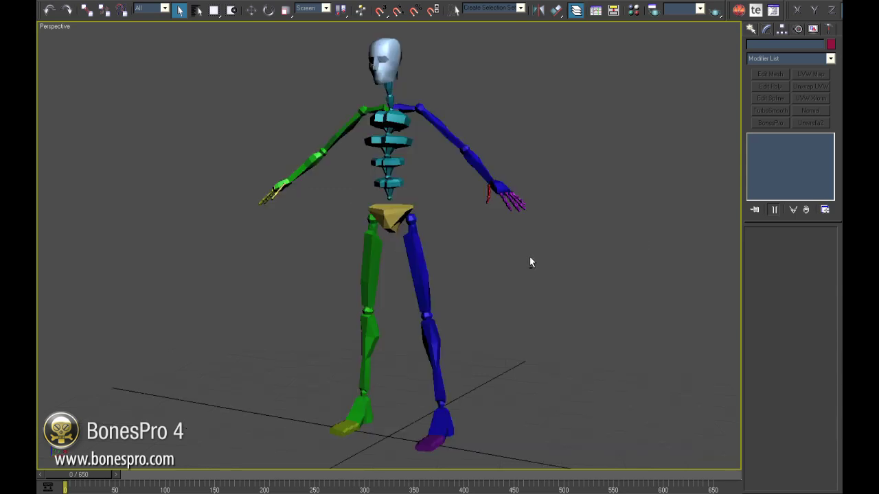
pyautogui.keyDown('alt'); pyautogui.moveTo(530, 258); pyautogui.dragTo(547, 277, button='middle'); pyautogui.keyUp('alt')
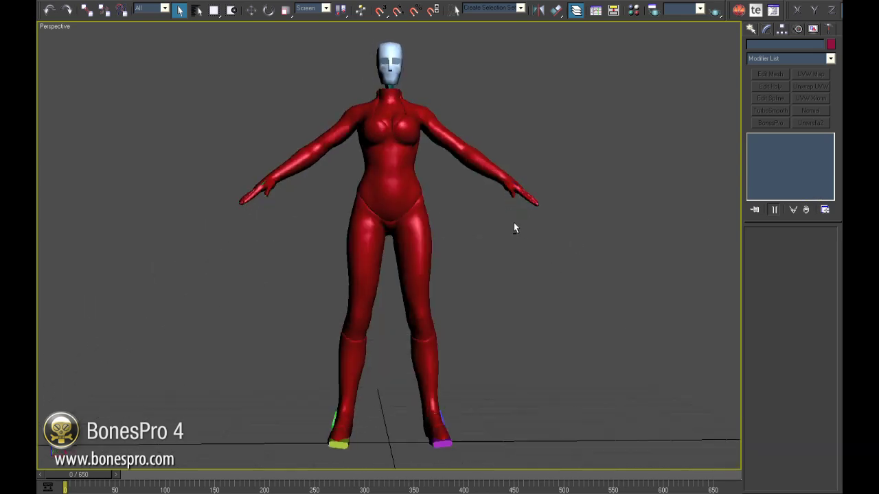
pyautogui.press('F3')
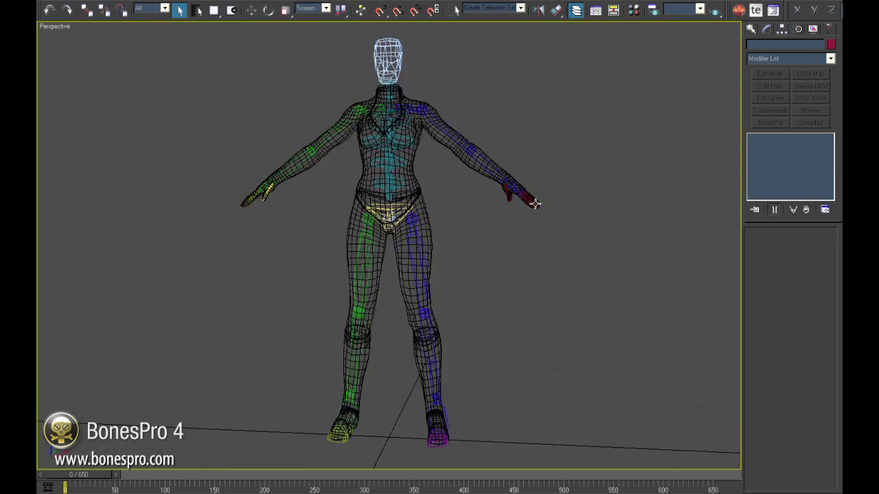
pyautogui.moveTo(534, 200)
pyautogui.keyDown('alt'); pyautogui.mouseDown(button='middle')
pyautogui.moveTo(426, 213)
pyautogui.moveTo(533, 202)
pyautogui.mouseUp(button='middle'); pyautogui.keyUp('alt')
pyautogui.press('F3')
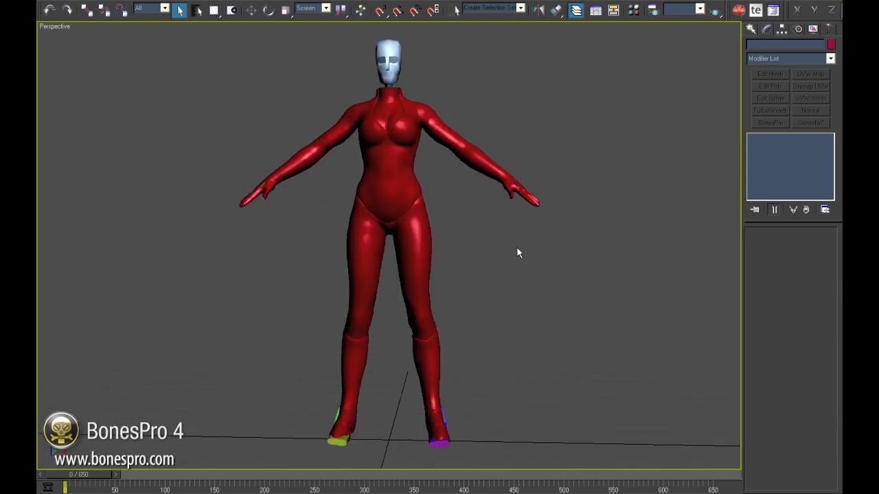
# Select the body mesh in the Front view and apply a Skin modifier to it
pyautogui.hotkey('alt', 'w')
pyautogui.click(341, 212)
pyautogui.scroll(-3, 341, 212)
pyautogui.moveTo(340, 210); pyautogui.dragTo(317, 181, button='middle')
pyautogui.hotkey('alt', 'w')
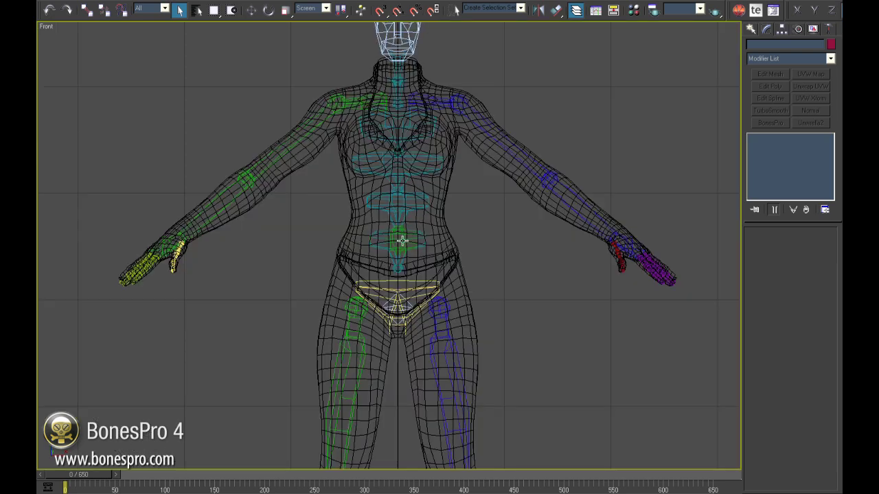
pyautogui.scroll(-3, 403, 240)
pyautogui.moveTo(419, 245); pyautogui.dragTo(431, 225, button='middle')
pyautogui.scroll(1, 405, 216)
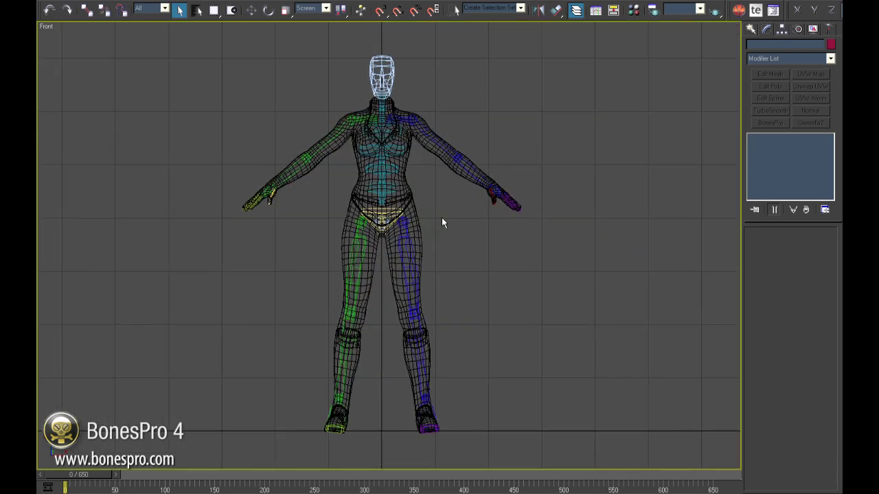
pyautogui.click(409, 196)
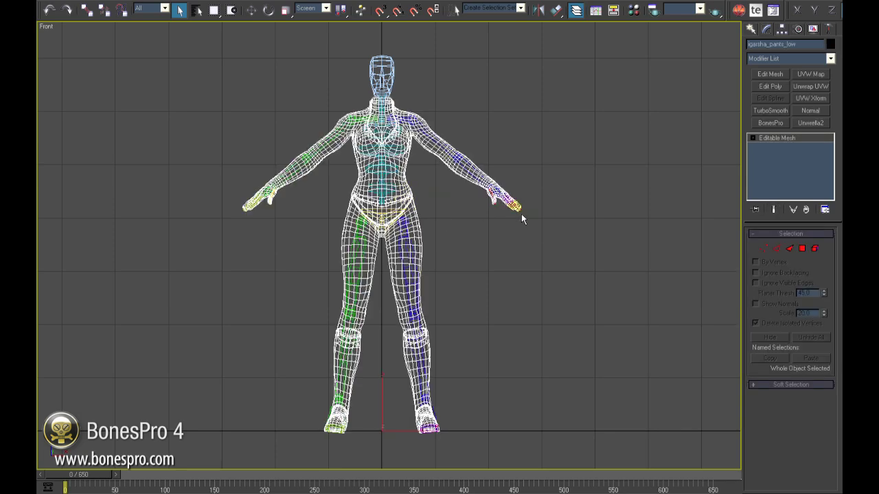
pyautogui.moveTo(430, 227); pyautogui.dragTo(439, 229, button='middle')
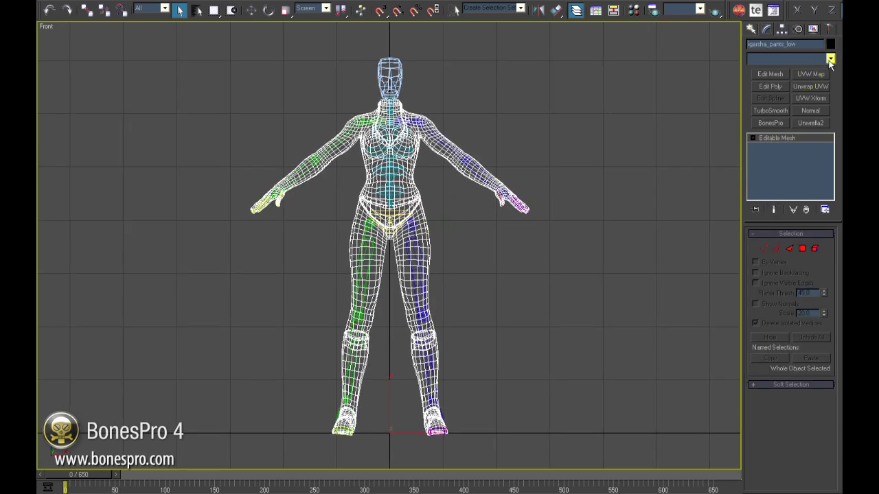
pyautogui.click(830, 61)
pyautogui.moveTo(832, 79); pyautogui.dragTo(834, 312)
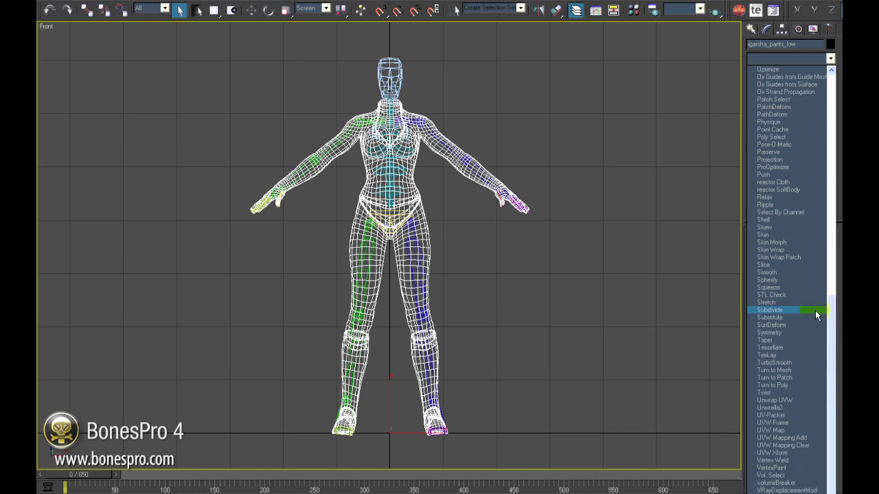
pyautogui.click(781, 236)
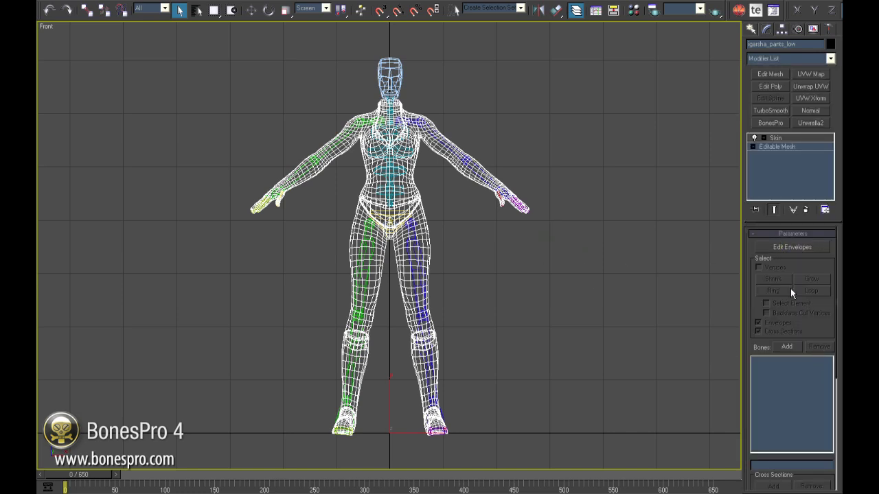
# Add all the biped bones to the Skin modifier's bone list
pyautogui.click(787, 347)
pyautogui.moveTo(438, 135); pyautogui.dragTo(602, 488)
pyautogui.click(671, 459)
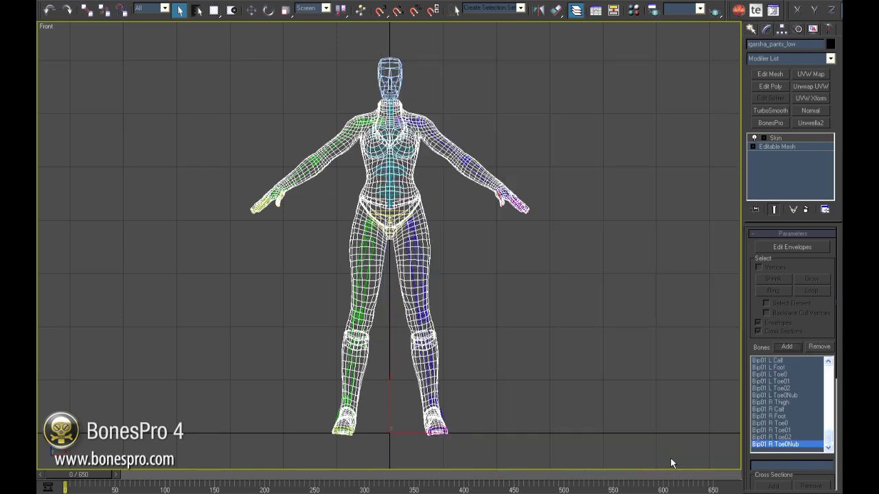
# Select the biped's head and turn off Figure mode so the skinned character takes its animated pose
pyautogui.click(483, 245)
pyautogui.click(390, 83)
pyautogui.hotkey('alt', 'w')
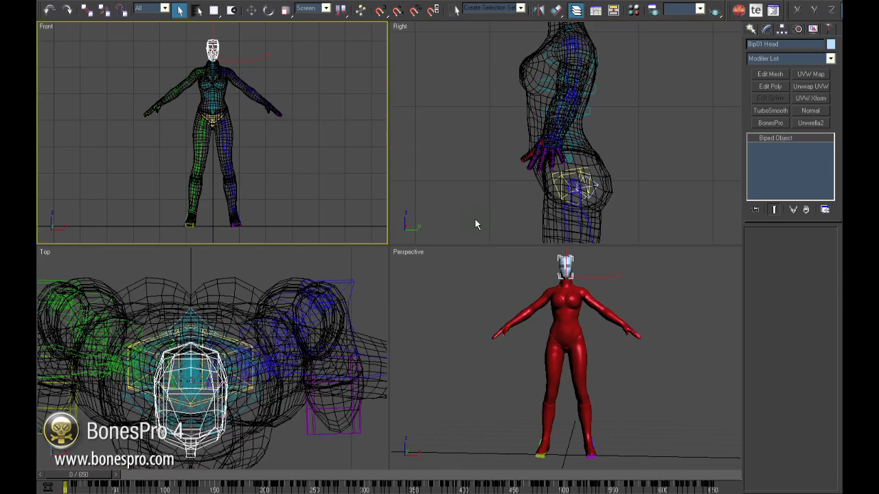
pyautogui.click(569, 278)
pyautogui.click(798, 29)
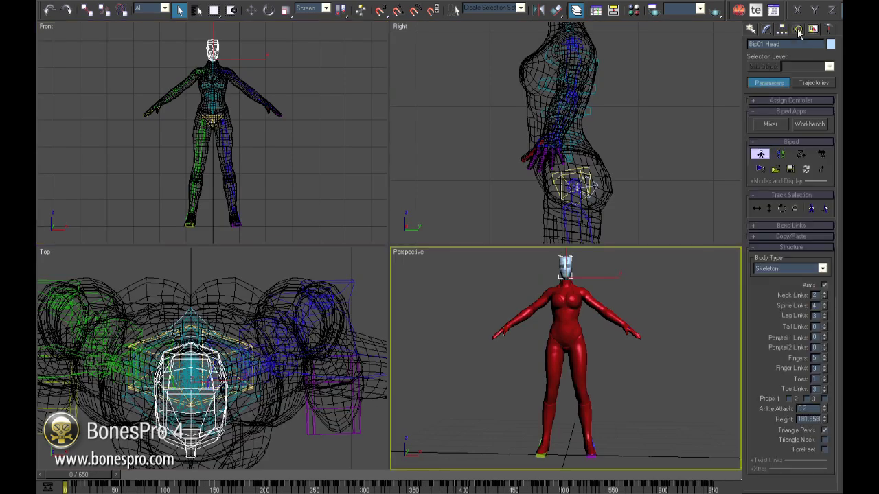
pyautogui.click(760, 155)
pyautogui.click(698, 267)
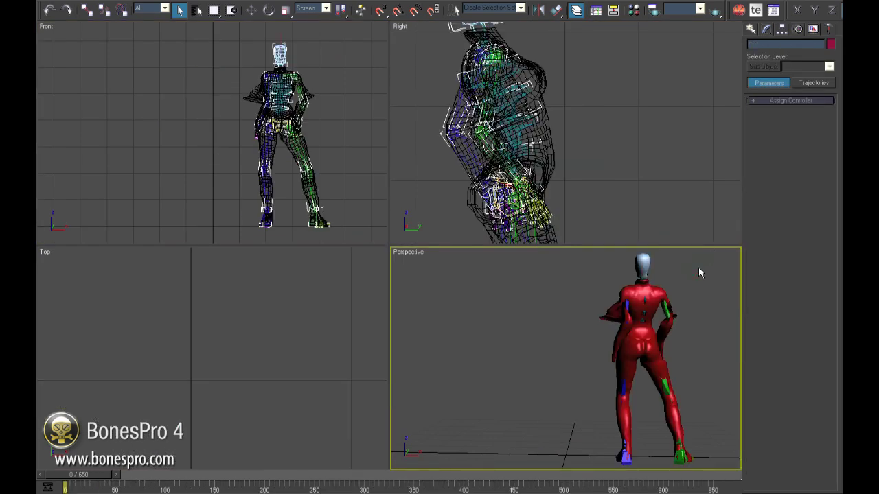
# Scrub the animation from the start to frame 116 and examine the Skin deformation around the arms, hips and thighs
pyautogui.hotkey('alt', 'w')
pyautogui.keyDown('alt'); pyautogui.moveTo(686, 264); pyautogui.dragTo(446, 179, button='middle'); pyautogui.keyUp('alt')
pyautogui.click(435, 173)
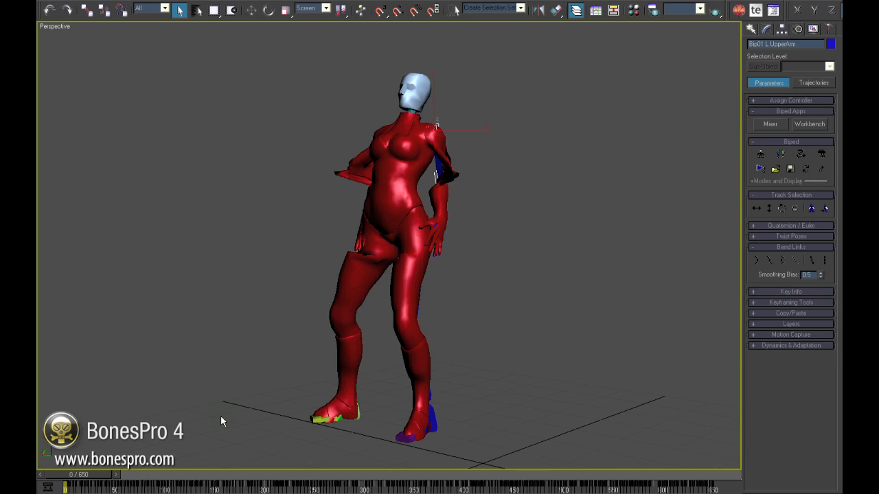
pyautogui.moveTo(100, 475); pyautogui.dragTo(139, 475)
pyautogui.keyDown('alt'); pyautogui.moveTo(288, 357); pyautogui.dragTo(408, 323, button='middle'); pyautogui.keyUp('alt')
pyautogui.scroll(5, 321, 328)
pyautogui.scroll(-5, 419, 295)
pyautogui.moveTo(139, 477); pyautogui.dragTo(210, 477)
pyautogui.keyDown('alt'); pyautogui.moveTo(426, 357); pyautogui.dragTo(397, 297, button='middle'); pyautogui.keyUp('alt')
pyautogui.scroll(-4, 488, 359)
pyautogui.scroll(6, 386, 259)
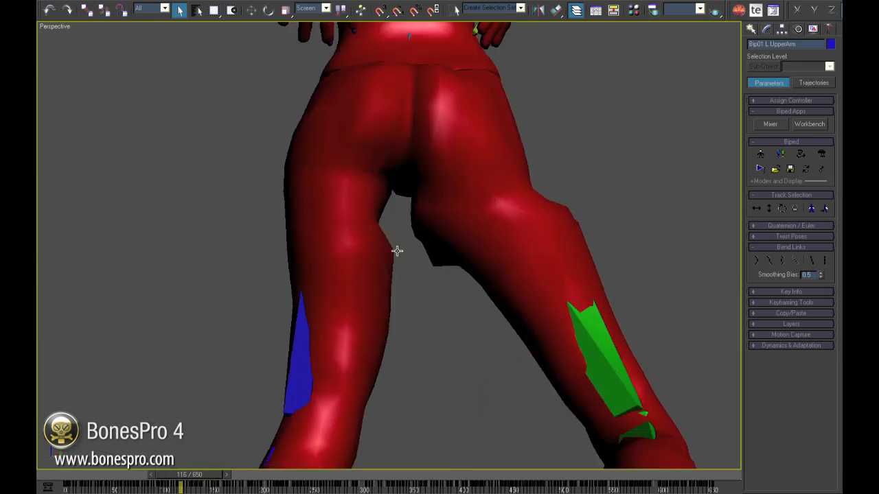
# Scrub the animation to frame 372 and examine the Skin deformation in the crawling pose
pyautogui.moveTo(201, 475); pyautogui.dragTo(299, 477)
pyautogui.scroll(-4, 425, 356)
pyautogui.scroll(-3, 425, 356)
pyautogui.keyDown('alt'); pyautogui.moveTo(367, 337); pyautogui.dragTo(469, 342, button='middle'); pyautogui.keyUp('alt')
pyautogui.moveTo(285, 480); pyautogui.dragTo(437, 475)
pyautogui.keyDown('alt'); pyautogui.moveTo(343, 343); pyautogui.dragTo(416, 337, button='middle'); pyautogui.keyUp('alt')
pyautogui.scroll(5, 416, 337)
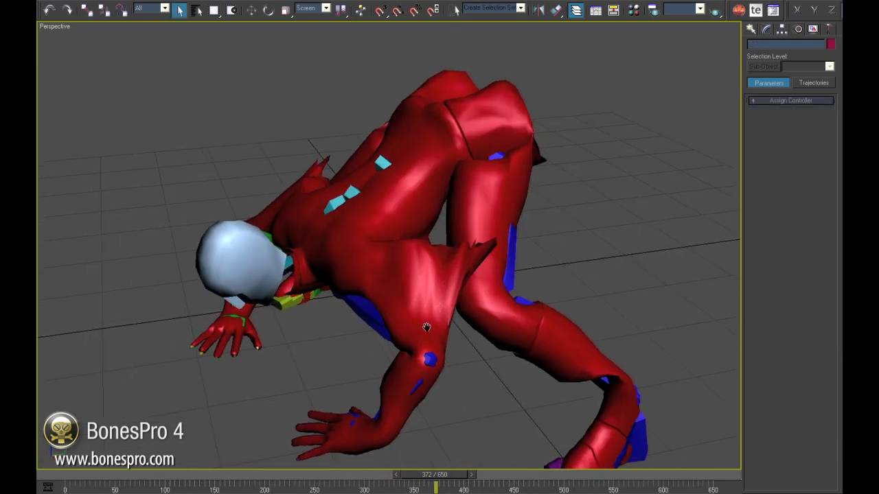
# Select the body mesh, enter envelope editing in its Skin modifier and adjust the Bip01 L UpperArm envelope
pyautogui.click(441, 313)
pyautogui.click(766, 29)
pyautogui.click(794, 248)
pyautogui.click(493, 295)
pyautogui.keyDown('alt'); pyautogui.moveTo(493, 295); pyautogui.dragTo(464, 282, button='middle'); pyautogui.keyUp('alt')
pyautogui.moveTo(468, 279); pyautogui.dragTo(457, 295)
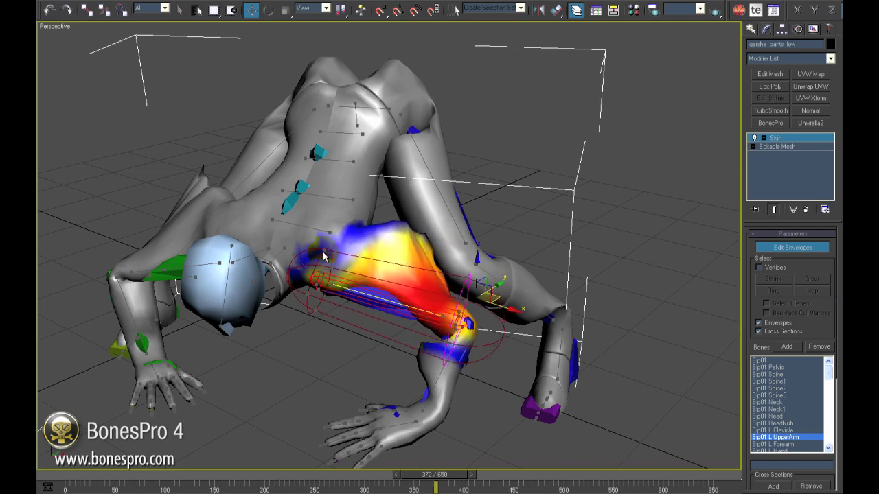
# Enlarge the Bip01 L Forearm envelope at the elbow and adjust the Bip01 Spine3 envelope on the upper back
pyautogui.click(490, 342)
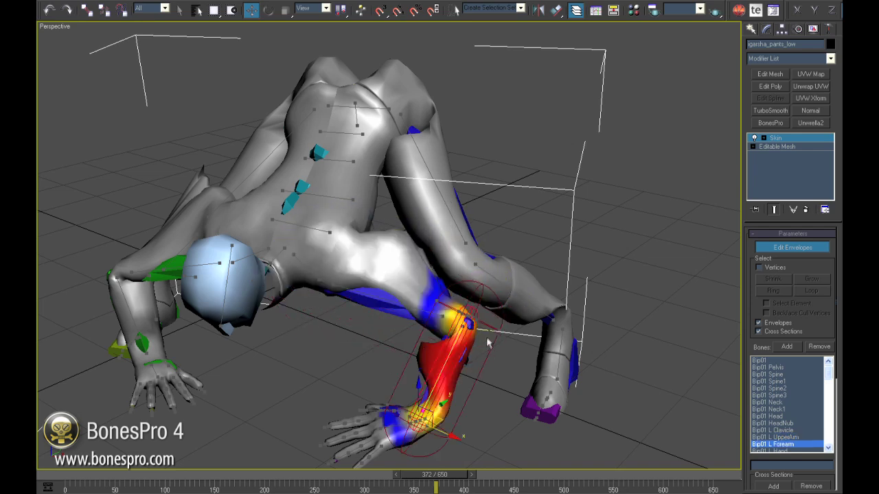
pyautogui.moveTo(497, 329); pyautogui.dragTo(514, 337)
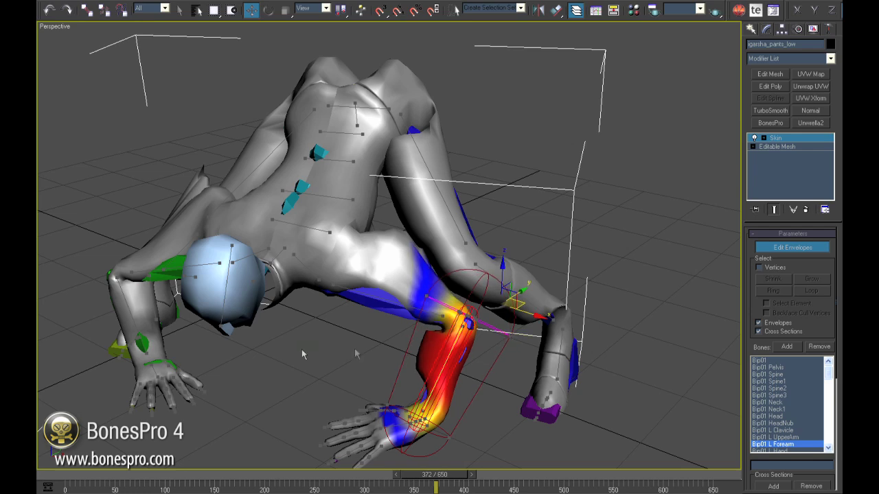
pyautogui.click(331, 230)
pyautogui.keyDown('alt'); pyautogui.moveTo(331, 231); pyautogui.dragTo(334, 142, button='middle'); pyautogui.keyUp('alt')
pyautogui.moveTo(335, 147); pyautogui.dragTo(349, 104)
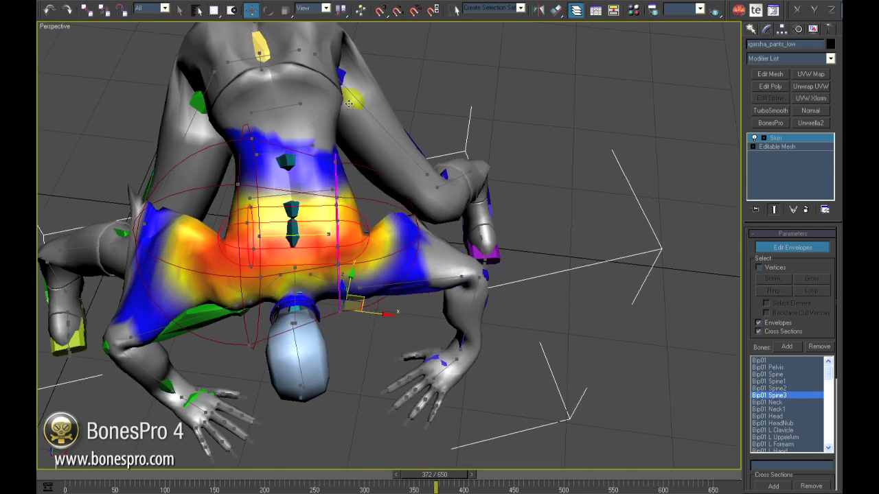
# Adjust the Bip01 R Thigh envelope near the hip and leave envelope editing
pyautogui.click(297, 355)
pyautogui.keyDown('alt'); pyautogui.moveTo(297, 355); pyautogui.dragTo(361, 338, button='middle'); pyautogui.keyUp('alt')
pyautogui.click(361, 311)
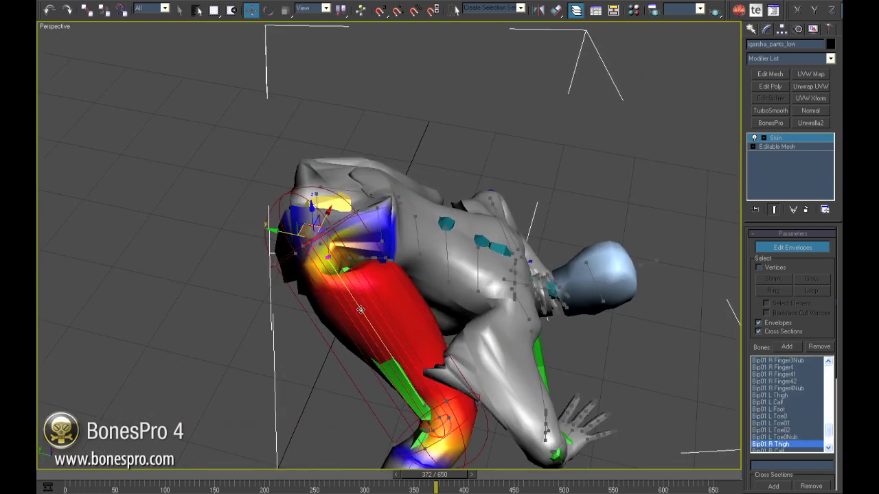
pyautogui.moveTo(354, 214); pyautogui.dragTo(371, 221)
pyautogui.keyDown('alt'); pyautogui.moveTo(337, 288); pyautogui.dragTo(519, 311, button='middle'); pyautogui.keyUp('alt')
pyautogui.click(781, 247)
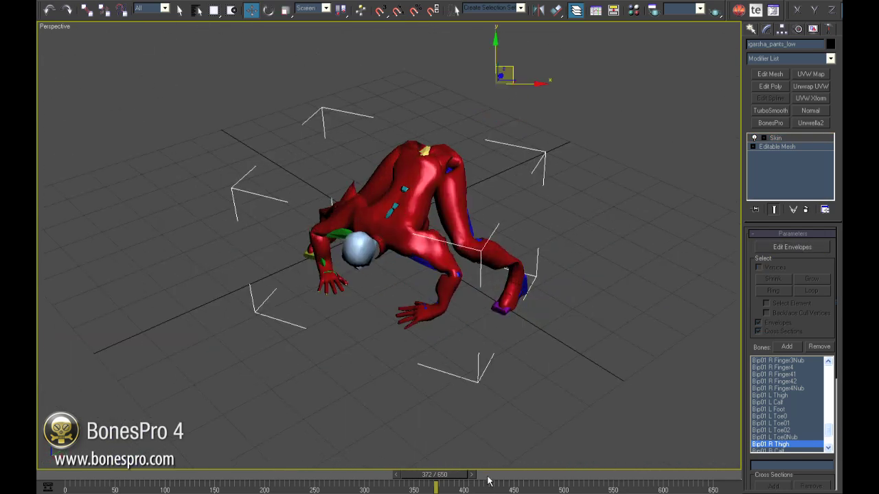
# Return to frame 0, select the biped's left foot and turn Figure mode on, showing the Front view full size
pyautogui.moveTo(469, 477); pyautogui.dragTo(39, 485)
pyautogui.click(398, 281)
pyautogui.click(797, 29)
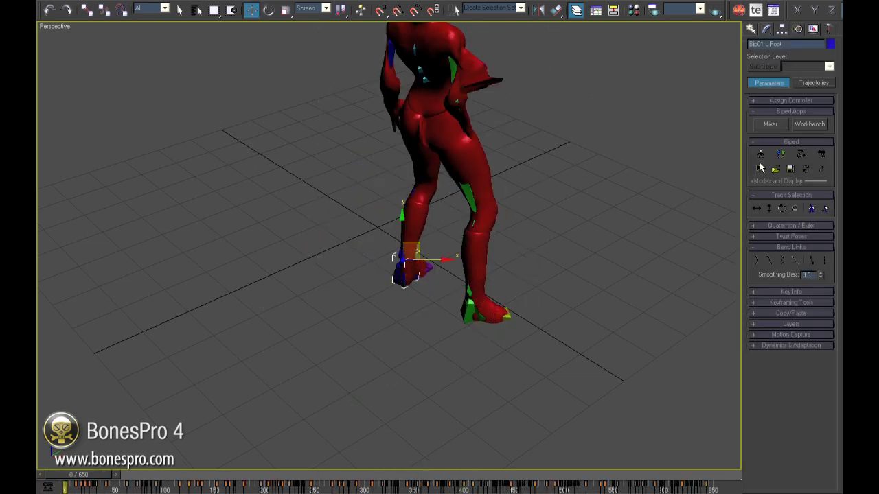
pyautogui.click(761, 154)
pyautogui.hotkey('alt', 'w')
pyautogui.rightClick(277, 173)
pyautogui.hotkey('alt', 'w')
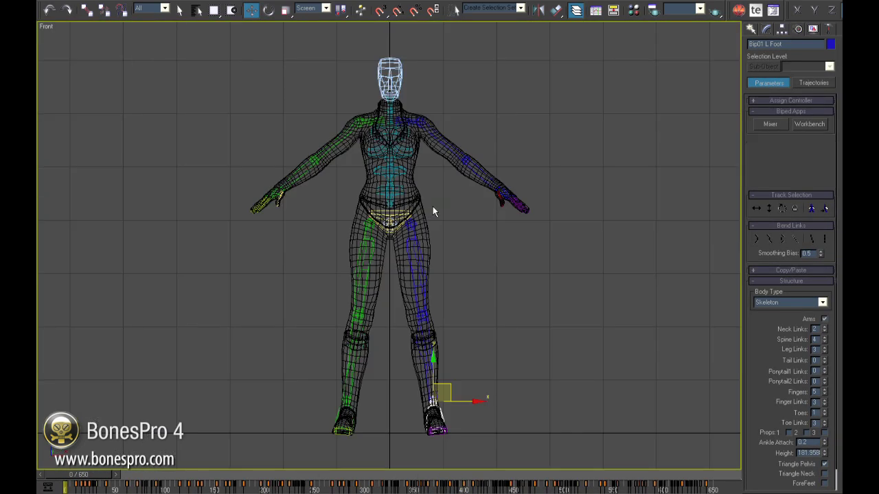
# Select the body mesh and add a BonesPro modifier above Skin
pyautogui.press('q')
pyautogui.click(422, 193)
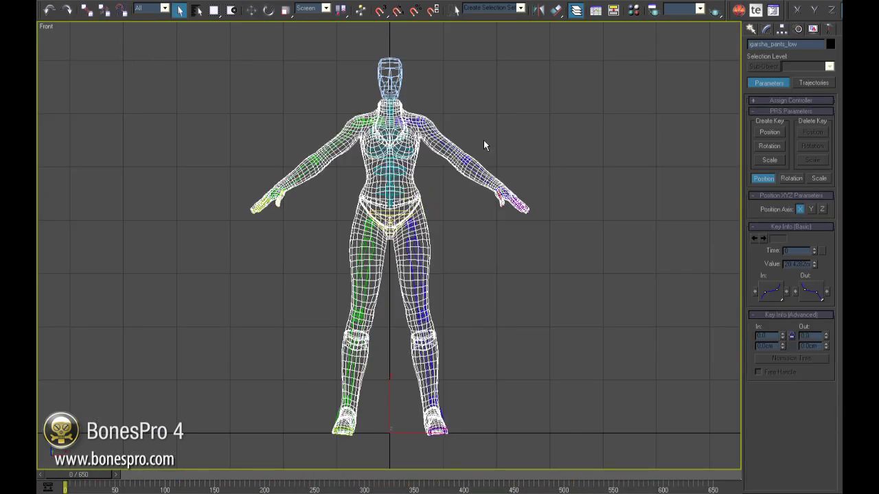
pyautogui.click(766, 29)
pyautogui.click(769, 123)
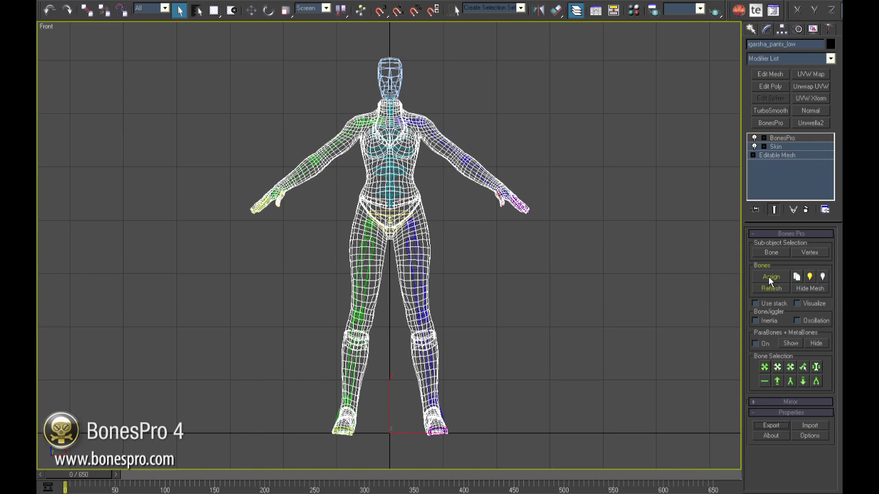
# Assign all the biped bones to the BonesPro modifier
pyautogui.click(771, 277)
pyautogui.moveTo(432, 134); pyautogui.dragTo(573, 473)
pyautogui.click(671, 460)
# Select the biped's left foot in the Perspective view and turn off Figure mode
pyautogui.click(508, 296)
pyautogui.hotkey('alt', 'w')
pyautogui.moveTo(571, 371); pyautogui.dragTo(552, 364, button='middle')
pyautogui.scroll(2, 566, 381)
pyautogui.click(584, 389)
pyautogui.hotkey('alt', 'w')
pyautogui.moveTo(481, 306); pyautogui.dragTo(456, 302, button='middle')
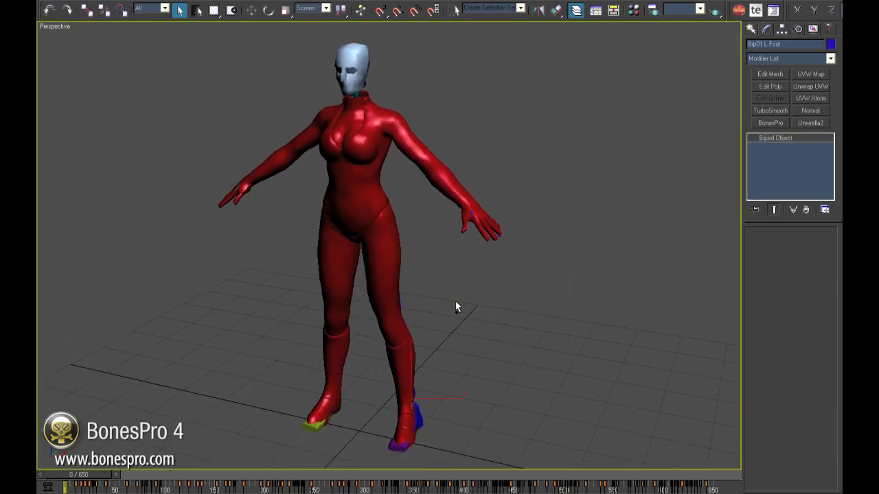
pyautogui.click(799, 30)
pyautogui.click(760, 155)
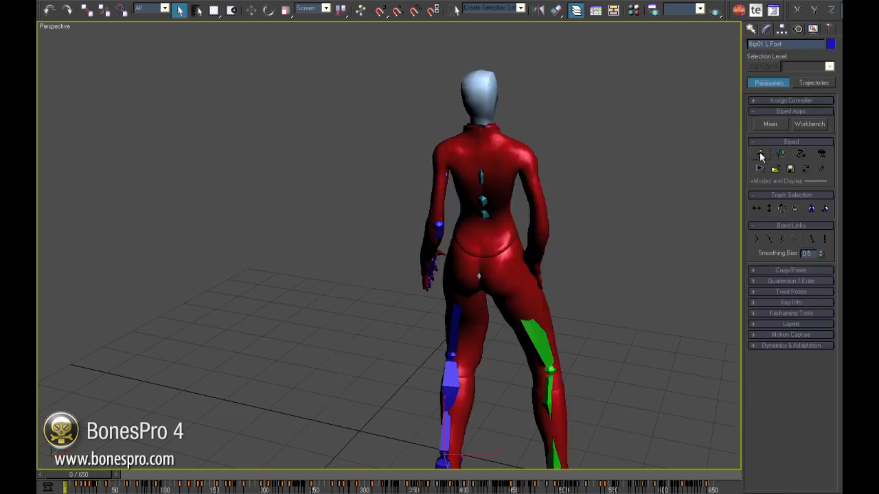
# Scrub to frame 101 and toggle the BonesPro modifier off and on to compare its deformation with Skin's
pyautogui.keyDown('alt'); pyautogui.moveTo(506, 257); pyautogui.dragTo(466, 283, button='middle'); pyautogui.keyUp('alt')
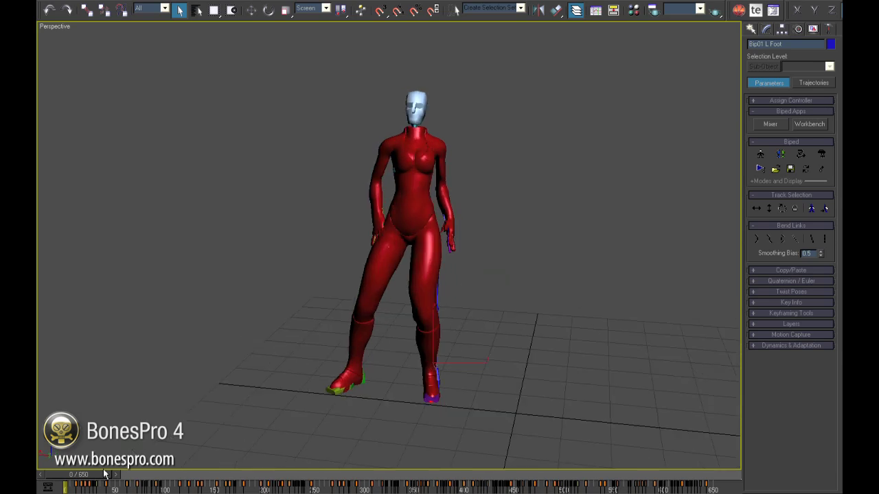
pyautogui.keyDown('alt'); pyautogui.moveTo(469, 236); pyautogui.dragTo(391, 247, button='middle'); pyautogui.keyUp('alt')
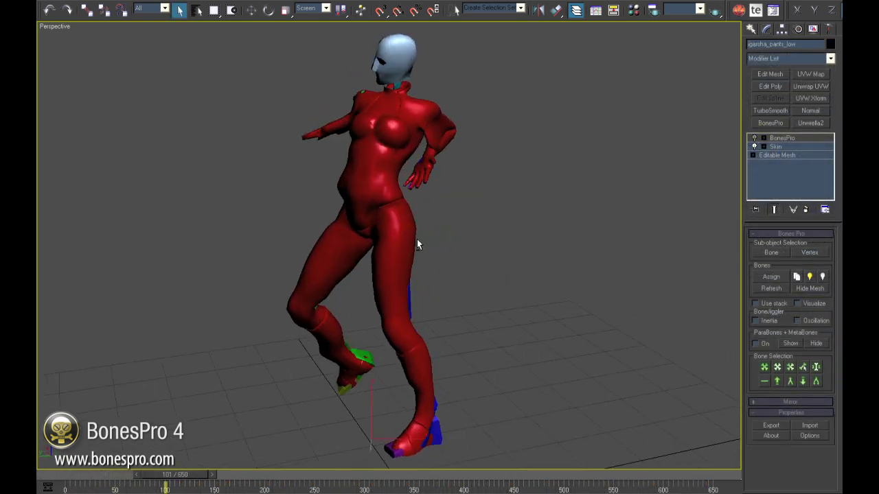
pyautogui.click(755, 138)
pyautogui.click(755, 139)
pyautogui.click(754, 139)
pyautogui.click(754, 138)
pyautogui.click(755, 138)
pyautogui.click(755, 139)
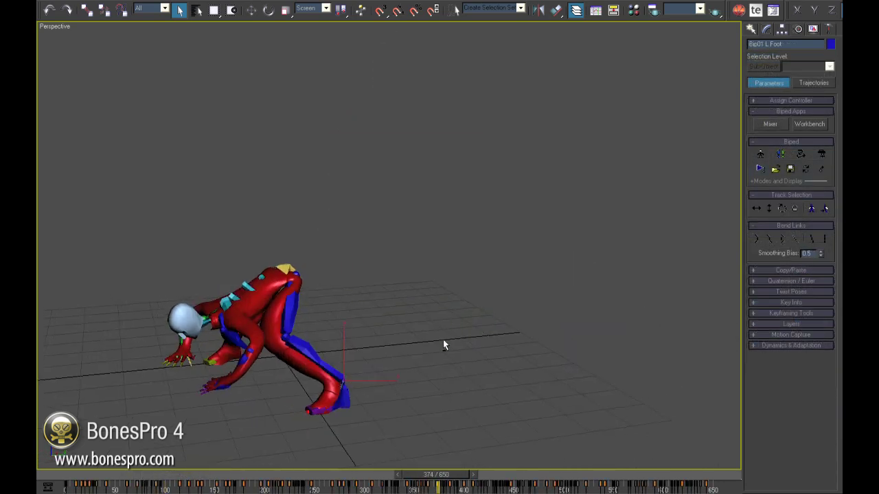
# Scrub the animation back to frame 0 to examine how the body mesh deforms from different angles
pyautogui.moveTo(443, 340); pyautogui.dragTo(638, 313, button='middle')
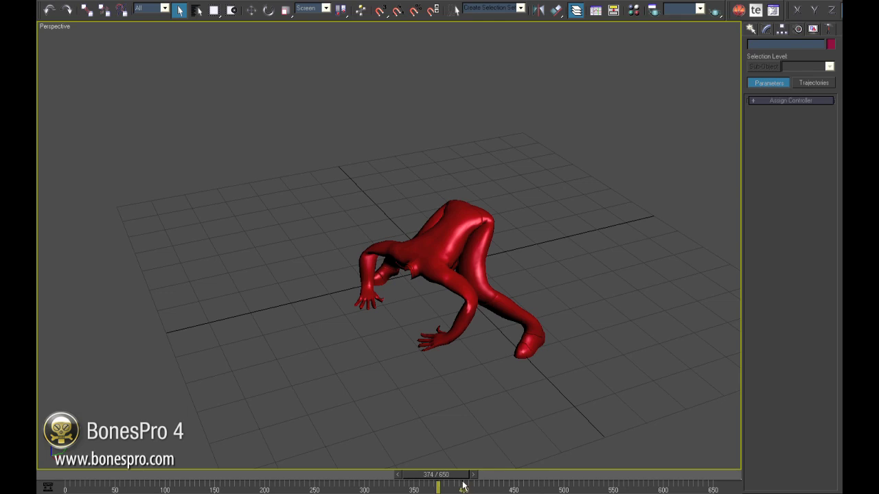
pyautogui.moveTo(464, 486); pyautogui.dragTo(226, 467)
pyautogui.press('q')
pyautogui.keyDown('alt'); pyautogui.moveTo(481, 344); pyautogui.dragTo(344, 295, button='middle'); pyautogui.keyUp('alt')
pyautogui.moveTo(218, 476); pyautogui.dragTo(170, 470)
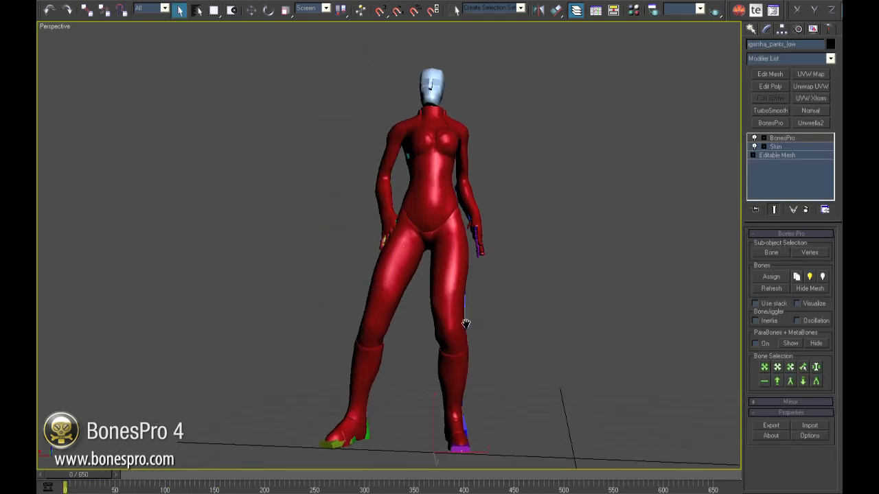
# Go to frame 47, enter the BonesPro Bone sub-object level on the body mesh and turn on Visualize
pyautogui.scroll(2, 465, 321)
pyautogui.moveTo(469, 308); pyautogui.dragTo(479, 291, button='middle')
pyautogui.moveTo(88, 479); pyautogui.dragTo(137, 475)
pyautogui.keyDown('alt'); pyautogui.moveTo(346, 345); pyautogui.dragTo(431, 349, button='middle'); pyautogui.keyUp('alt')
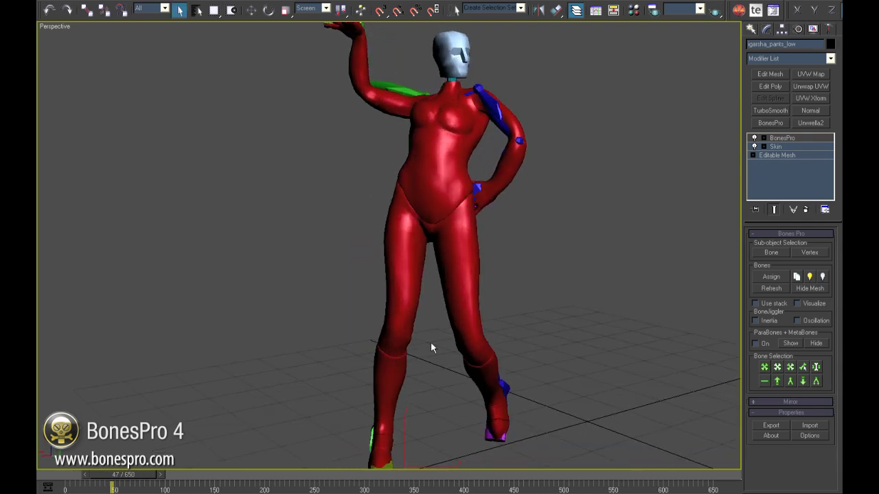
pyautogui.click(771, 252)
pyautogui.click(800, 304)
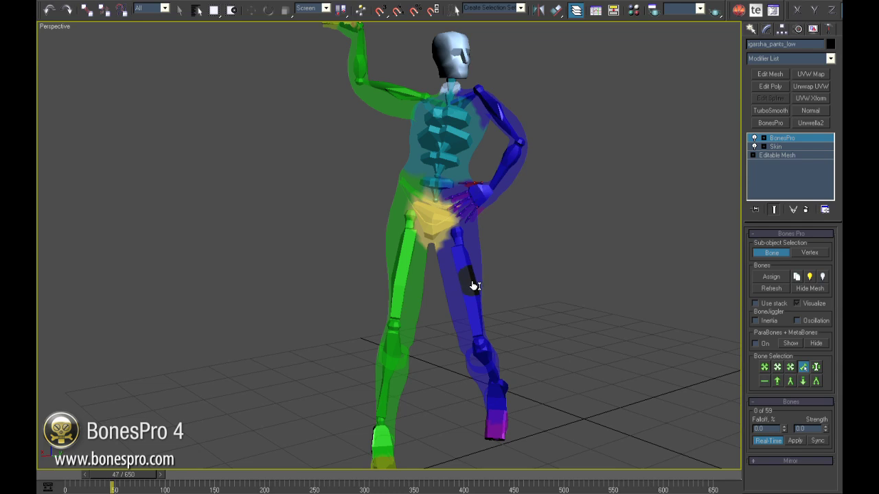
# Change the falloff of the left and right thigh bones
pyautogui.click(479, 295)
pyautogui.moveTo(479, 295); pyautogui.dragTo(479, 273, button='middle')
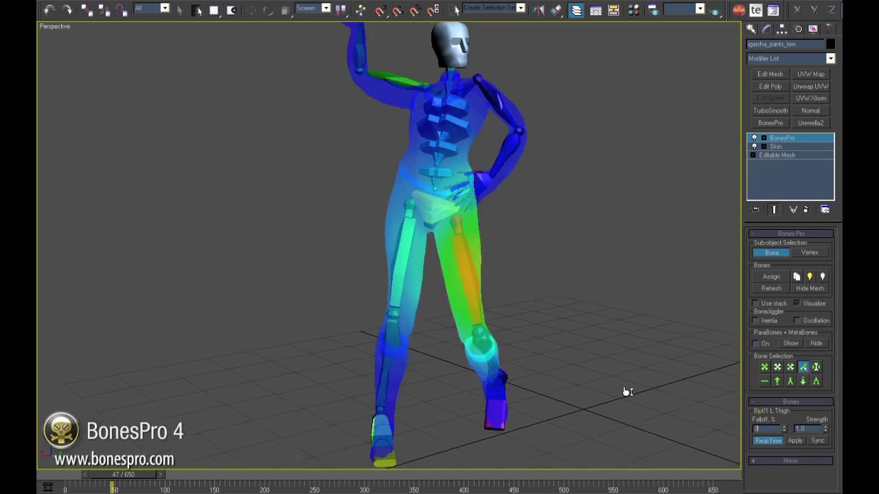
pyautogui.click(414, 271)
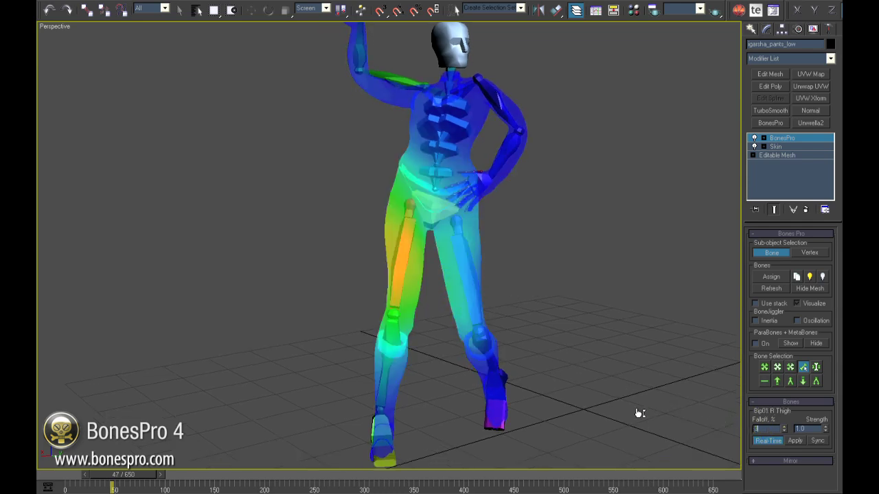
# Set the falloff of the left and right calf bones to 25%
pyautogui.click(489, 354)
pyautogui.click(772, 430)
pyautogui.write('25')
pyautogui.press('Return')
pyautogui.click(387, 364)
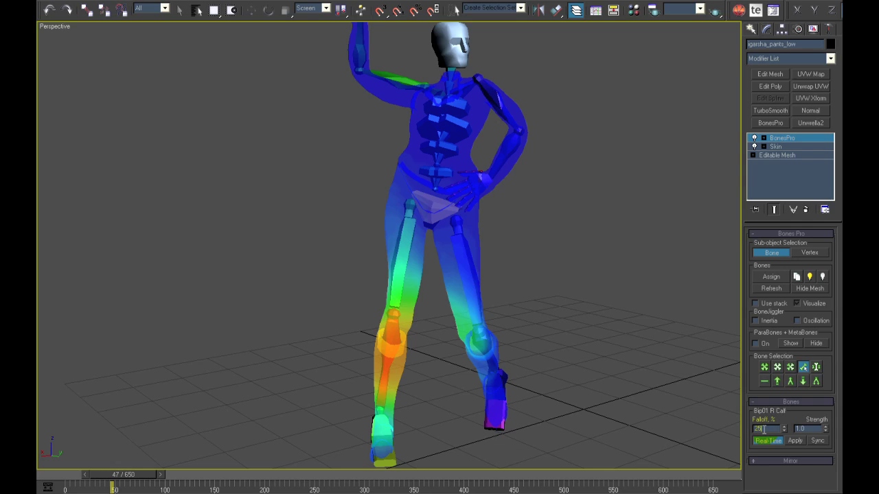
pyautogui.press('Return')
# Set the falloff of the left and right foot bones to 50%
pyautogui.click(502, 401)
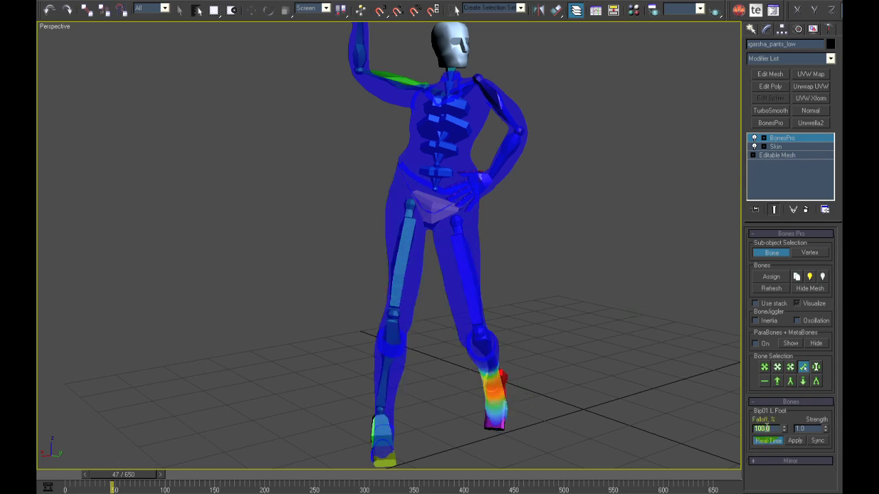
pyautogui.press('Tab')
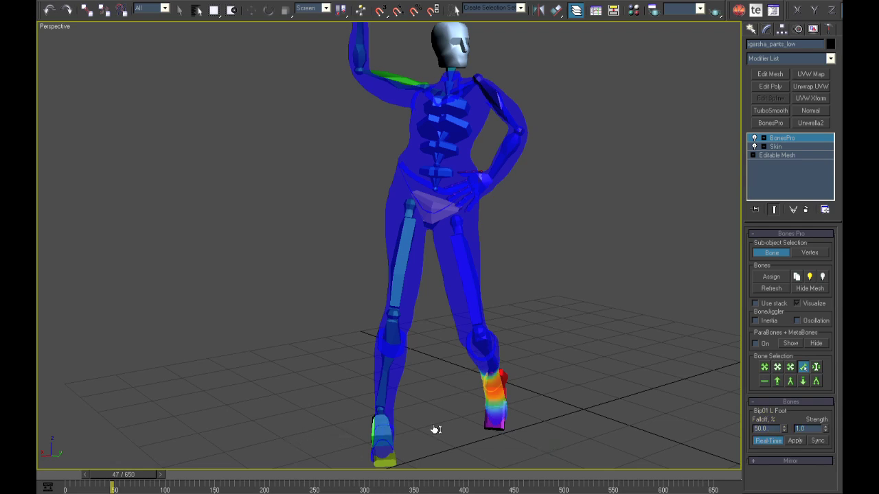
pyautogui.click(382, 434)
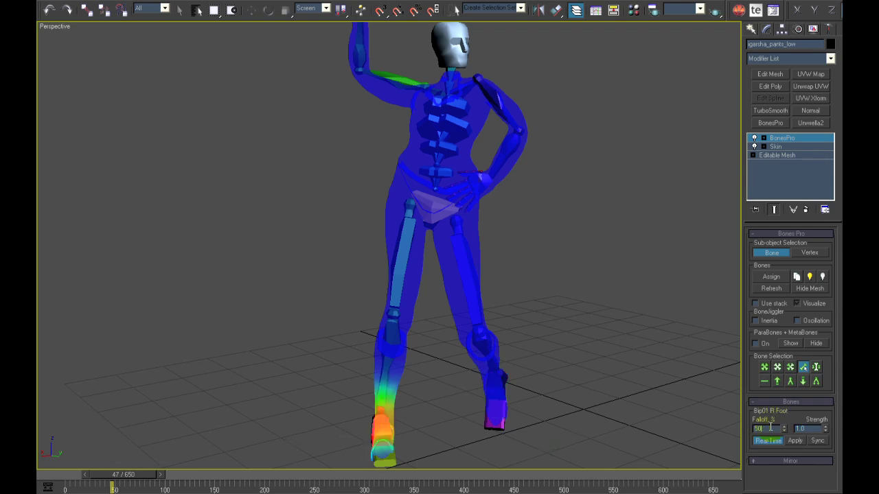
# Select the pelvis bone and lower its falloff
pyautogui.moveTo(463, 315)
pyautogui.keyDown('alt'); pyautogui.mouseDown(button='middle')
pyautogui.moveTo(466, 337)
pyautogui.moveTo(436, 313)
pyautogui.moveTo(464, 307)
pyautogui.mouseUp(button='middle'); pyautogui.keyUp('alt')
pyautogui.moveTo(440, 274); pyautogui.dragTo(438, 310, button='middle')
pyautogui.scroll(4, 455, 316)
pyautogui.moveTo(481, 278); pyautogui.dragTo(410, 343, button='middle')
pyautogui.click(436, 352)
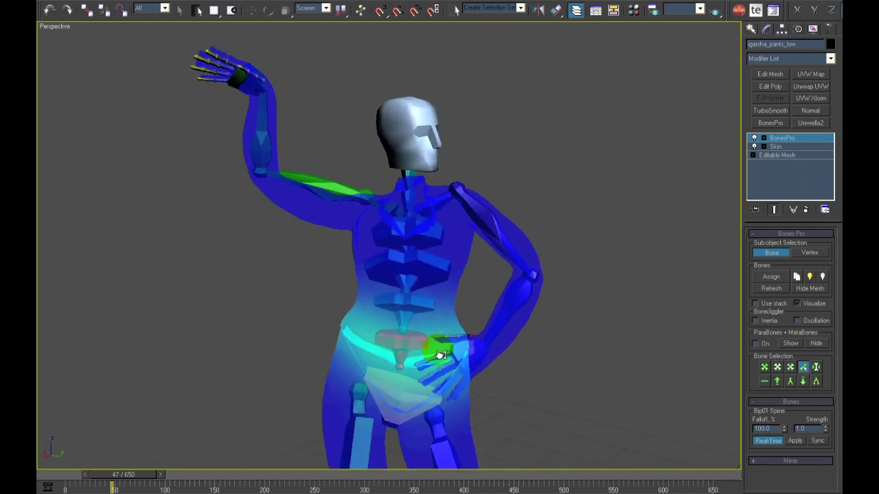
pyautogui.click(397, 399)
pyautogui.moveTo(410, 369); pyautogui.dragTo(411, 341, button='middle')
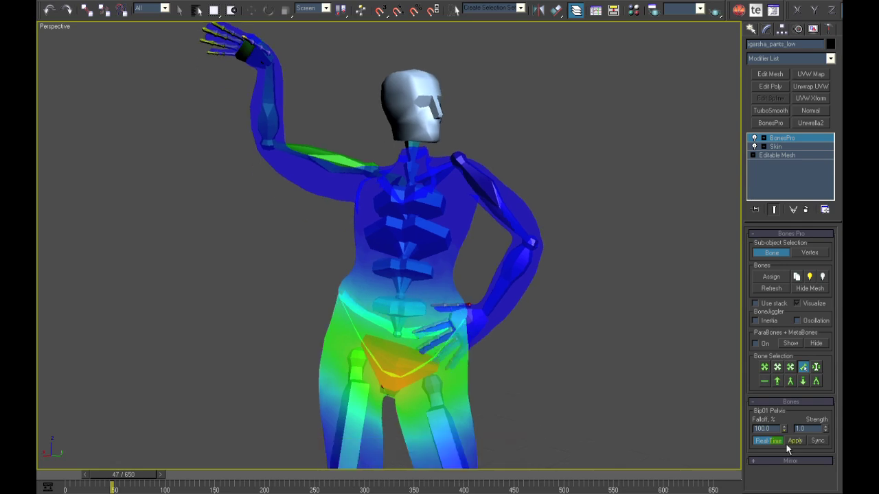
pyautogui.moveTo(785, 429); pyautogui.dragTo(784, 437)
# Check the influence of the lower spine bones and set the falloff of Bip01 Spine2 to 75%
pyautogui.click(403, 309)
pyautogui.keyDown('alt'); pyautogui.moveTo(393, 317); pyautogui.dragTo(401, 330, button='middle'); pyautogui.keyUp('alt')
pyautogui.click(414, 297)
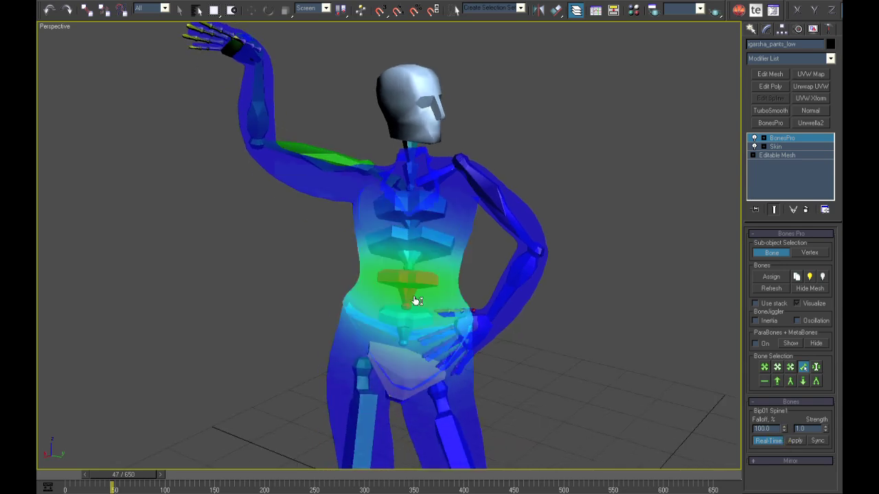
pyautogui.keyDown('alt'); pyautogui.moveTo(414, 297); pyautogui.dragTo(420, 291, button='middle'); pyautogui.keyUp('alt')
pyautogui.click(412, 241)
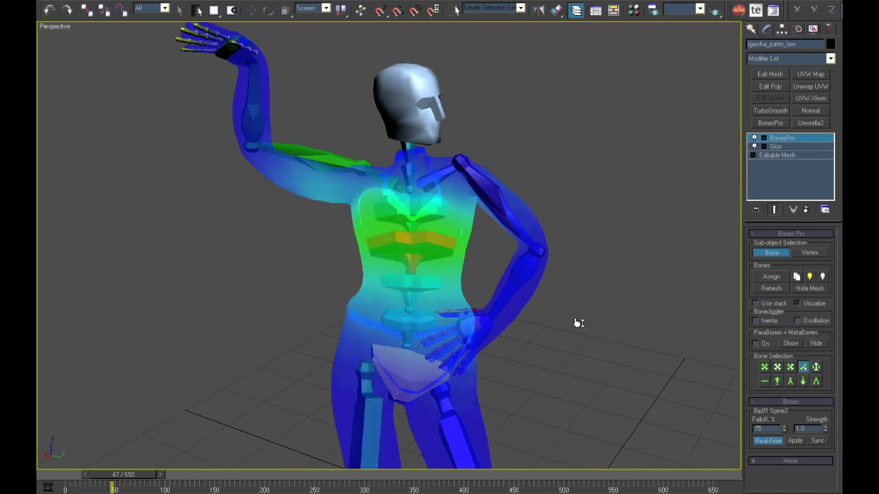
# Set the falloff of the Bip01 Spine3 bone in the upper chest to 50%
pyautogui.click(419, 206)
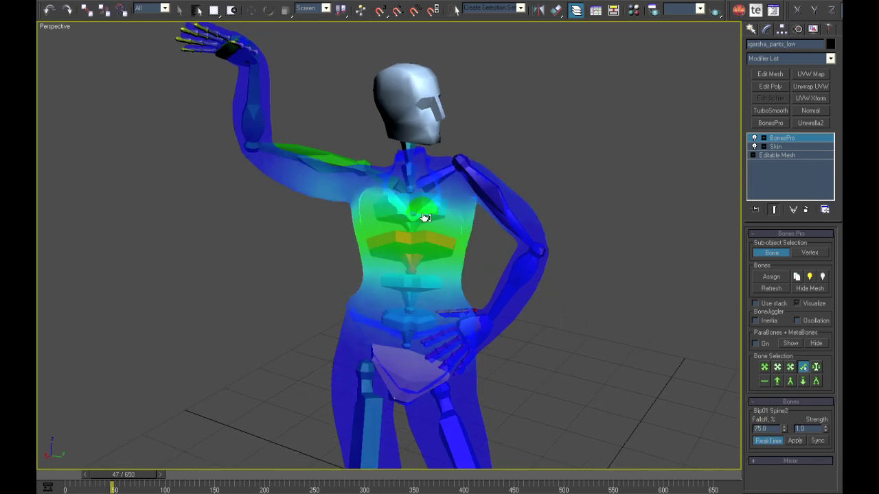
pyautogui.moveTo(783, 428); pyautogui.dragTo(778, 438)
pyautogui.click(772, 431)
pyautogui.write('50')
pyautogui.press('Return')
pyautogui.keyDown('alt'); pyautogui.moveTo(475, 296); pyautogui.dragTo(481, 298, button='middle'); pyautogui.keyUp('alt')
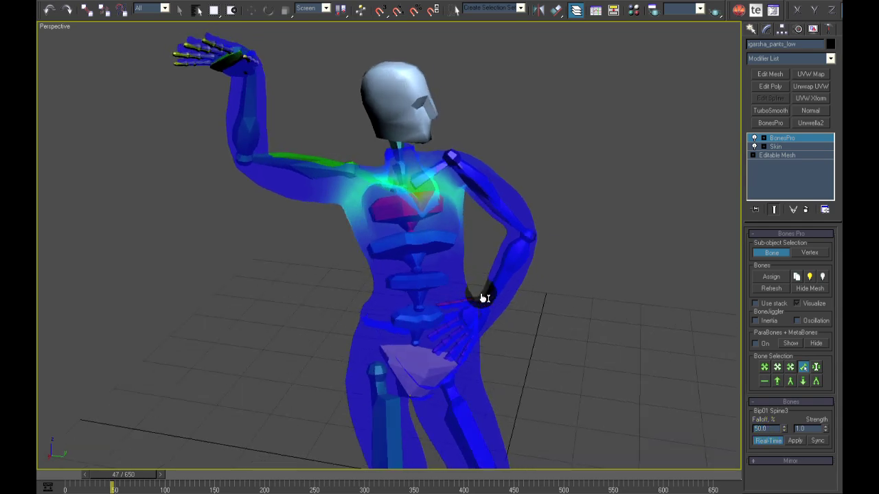
# Set the falloff of the left upper arm bone to 33% and the right upper arm bone to 50%
pyautogui.click(491, 205)
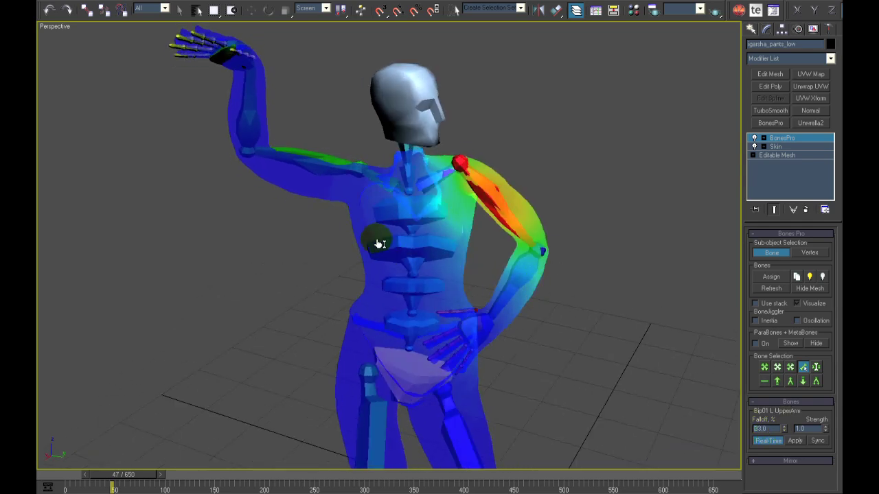
pyautogui.click(333, 181)
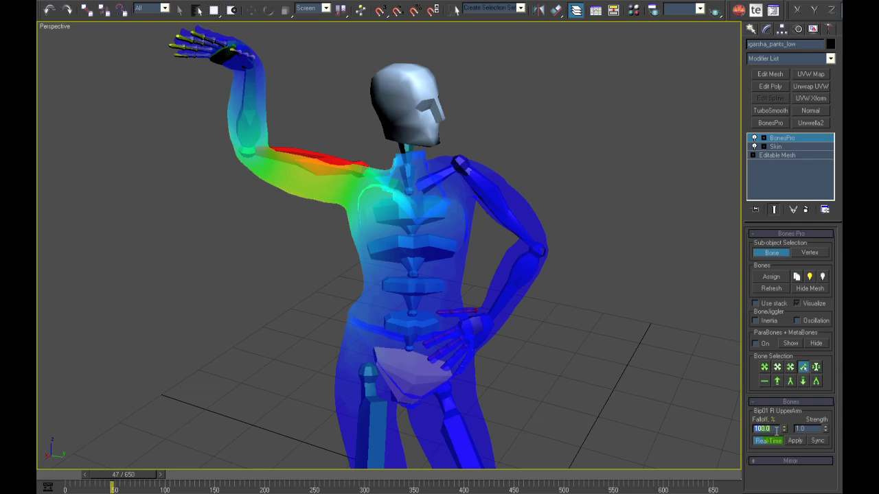
pyautogui.write('50')
pyautogui.press('Tab')
# Set the falloff of the right and left forearm bones to 25%
pyautogui.click(257, 120)
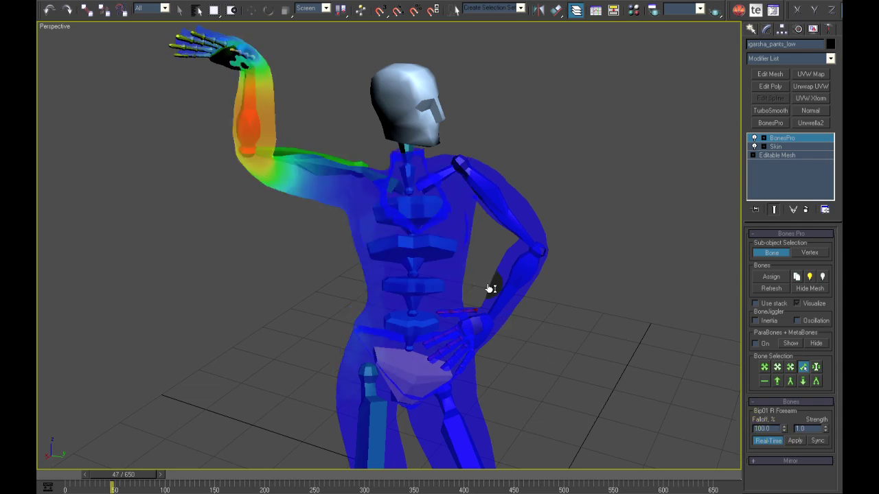
pyautogui.click(767, 428)
pyautogui.write('20')
pyautogui.press('Tab')
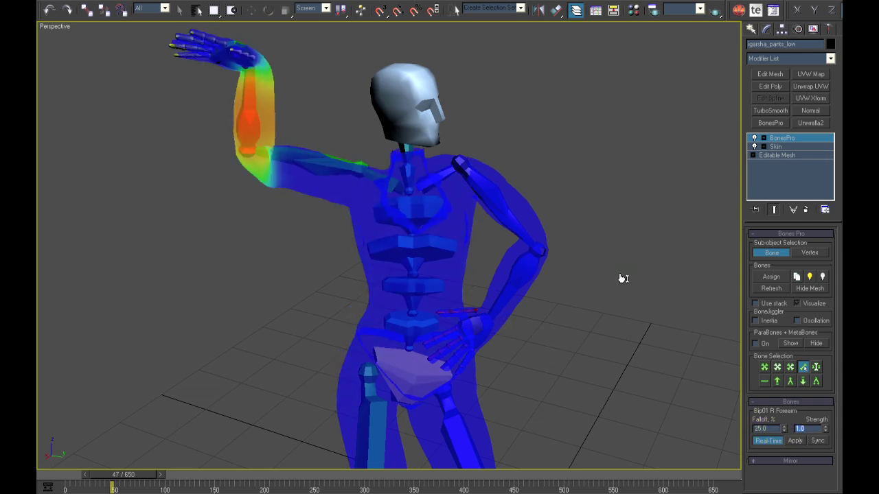
pyautogui.click(501, 213)
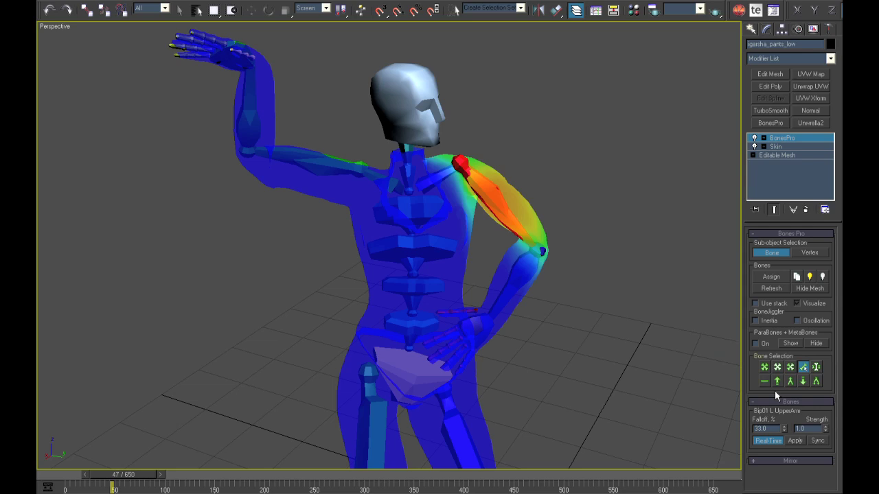
pyautogui.click(524, 278)
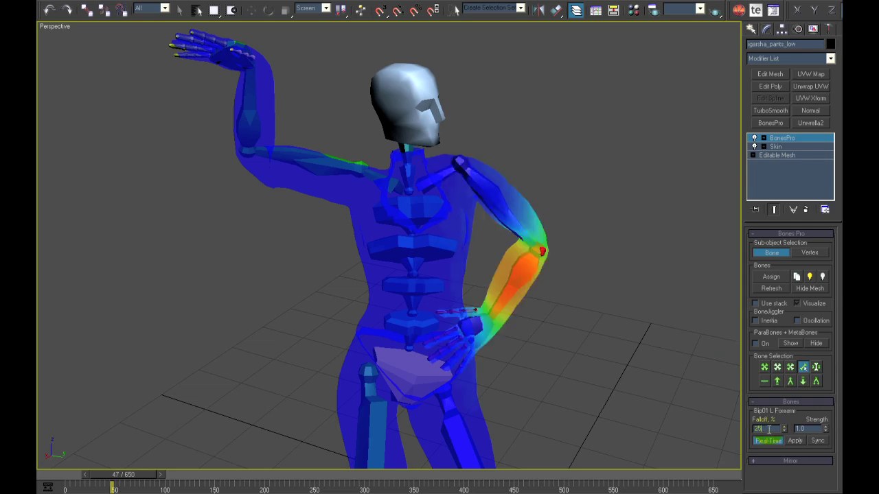
pyautogui.press('Return')
# Set the falloff of the left and right hand bones to 25%
pyautogui.click(480, 328)
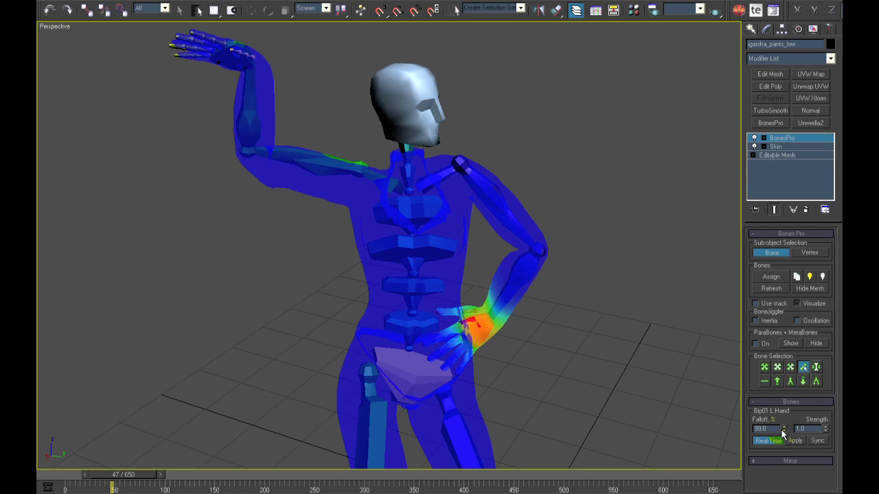
pyautogui.write('25')
pyautogui.press('Tab')
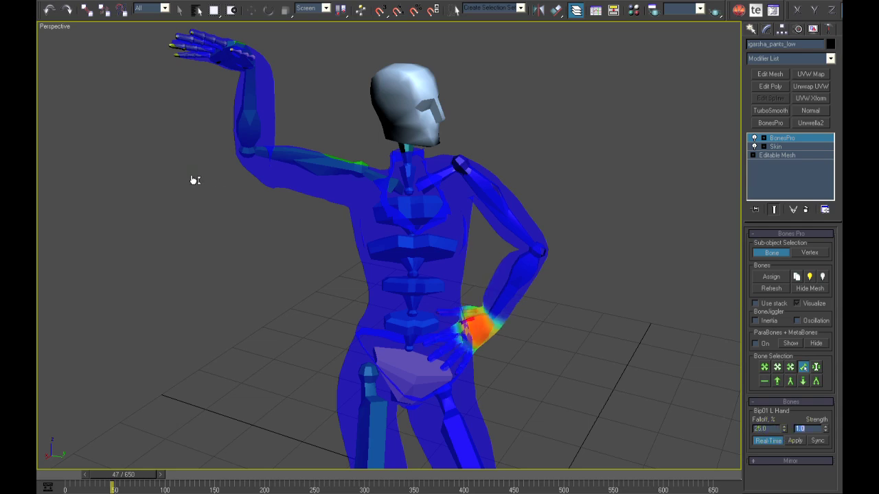
pyautogui.click(236, 64)
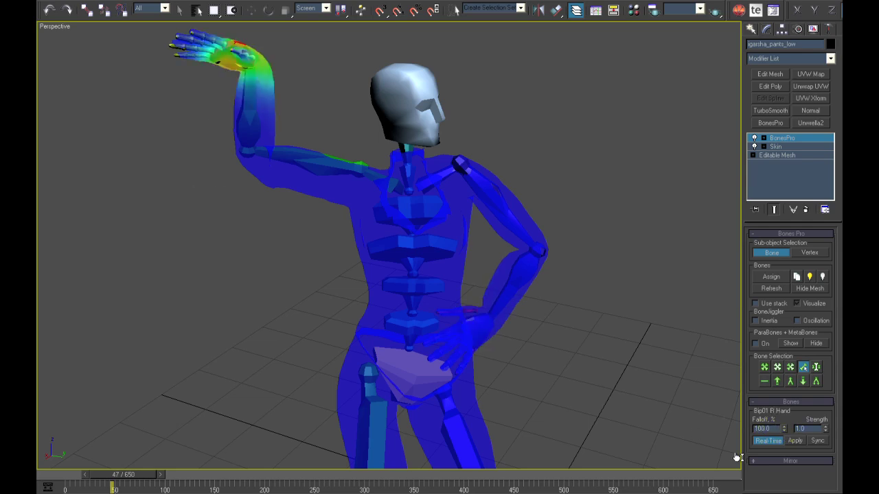
pyautogui.click(772, 429)
pyautogui.write('25')
pyautogui.press('Return')
# Select the head bone and reduce its falloff to 21%
pyautogui.keyDown('alt'); pyautogui.moveTo(471, 339); pyautogui.dragTo(410, 282, button='middle'); pyautogui.keyUp('alt')
pyautogui.click(433, 196)
pyautogui.keyDown('alt'); pyautogui.moveTo(392, 247); pyautogui.dragTo(430, 194, button='middle'); pyautogui.keyUp('alt')
pyautogui.click(418, 126)
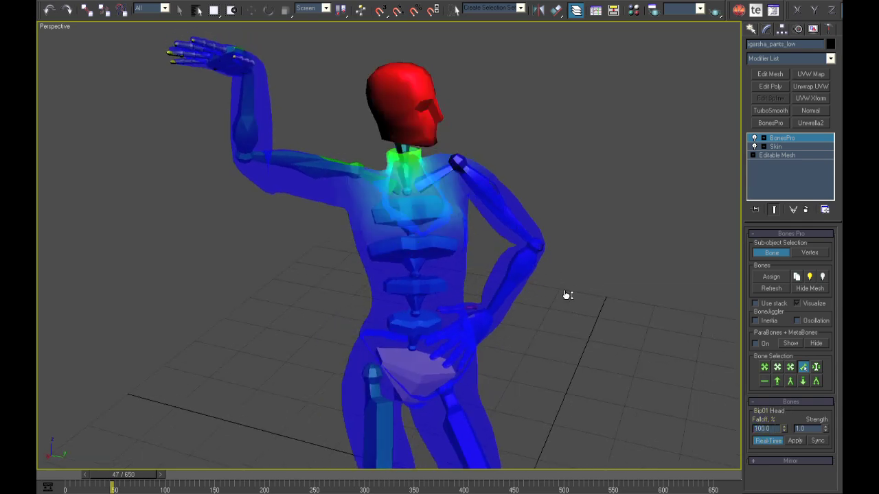
pyautogui.moveTo(784, 429); pyautogui.dragTo(786, 471)
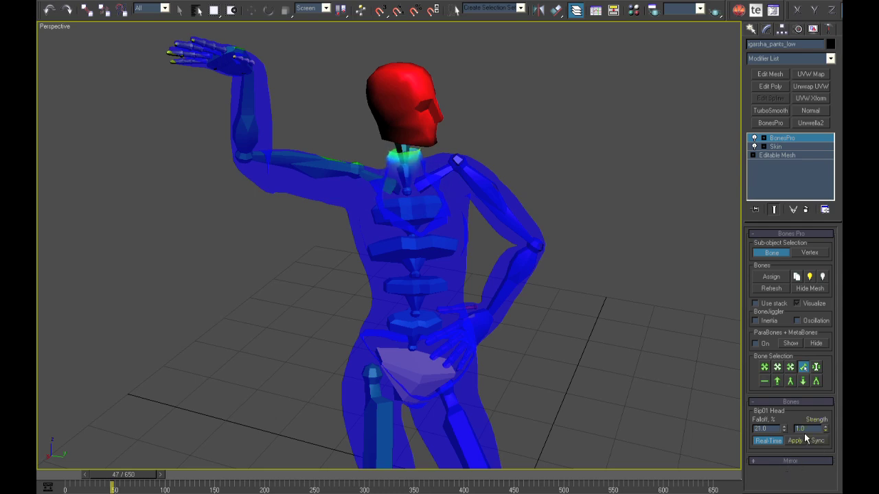
# Select the neck bone and raise its strength to 2.5
pyautogui.click(405, 157)
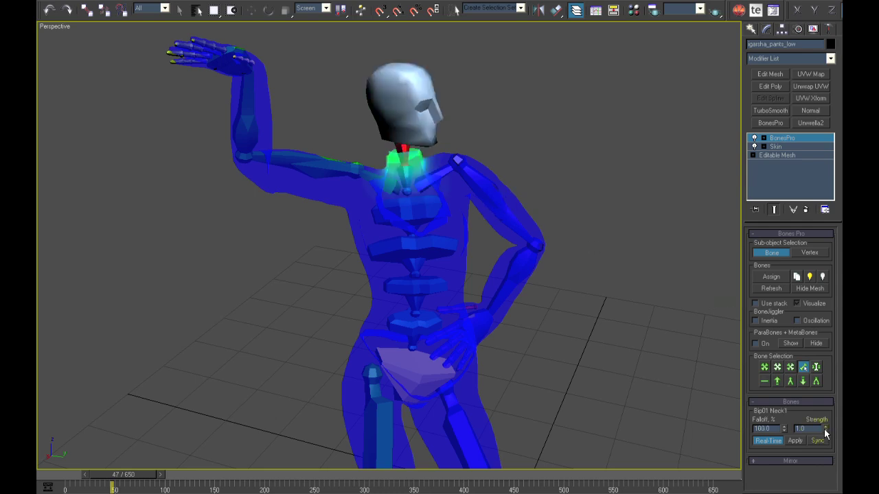
pyautogui.moveTo(826, 433); pyautogui.dragTo(824, 419)
pyautogui.moveTo(489, 326); pyautogui.dragTo(487, 293, button='middle')
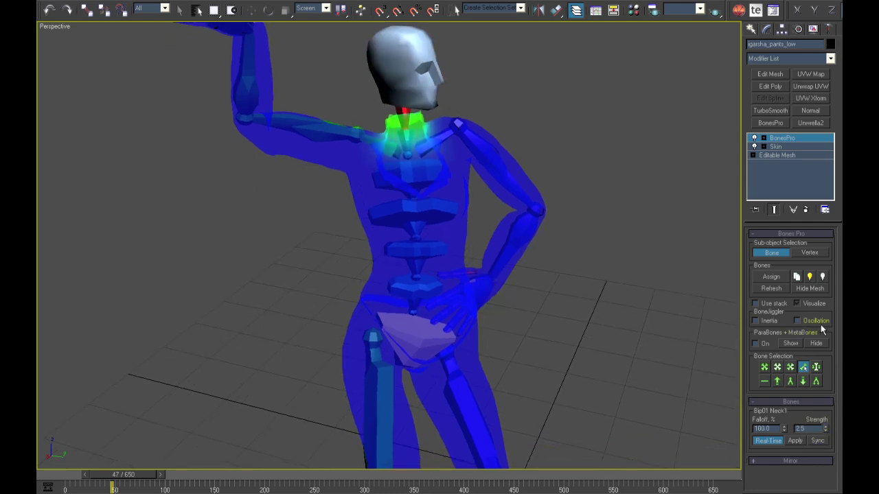
# Turn off the mesh's see-through display and examine the influence of the Spine3 and Spine2 bones on the torso
pyautogui.hotkey('alt', 'x')
pyautogui.keyDown('alt'); pyautogui.moveTo(398, 292); pyautogui.dragTo(444, 257, button='middle'); pyautogui.keyUp('alt')
pyautogui.click(417, 175)
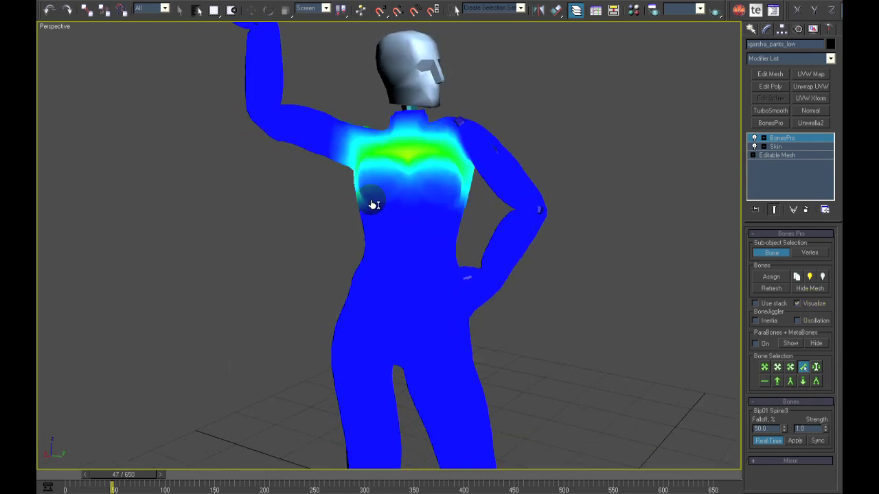
pyautogui.keyDown('alt'); pyautogui.moveTo(373, 205); pyautogui.dragTo(450, 212, button='middle'); pyautogui.keyUp('alt')
pyautogui.click(395, 210)
pyautogui.keyDown('alt'); pyautogui.moveTo(491, 253); pyautogui.dragTo(448, 244, button='middle'); pyautogui.keyUp('alt')
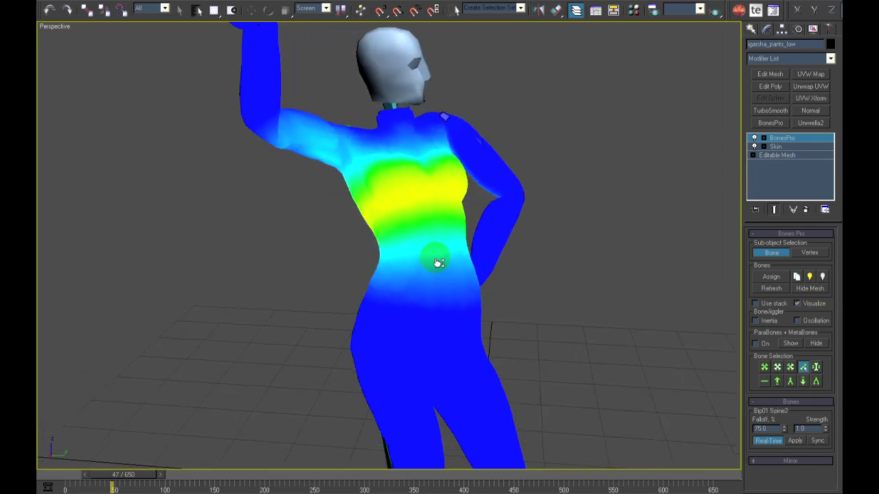
# Select the Bip01 Spine1 bone at the waist and reduce its falloff to 79%
pyautogui.click(453, 290)
pyautogui.keyDown('alt'); pyautogui.moveTo(453, 291); pyautogui.dragTo(477, 238, button='middle'); pyautogui.keyUp('alt')
pyautogui.click(448, 227)
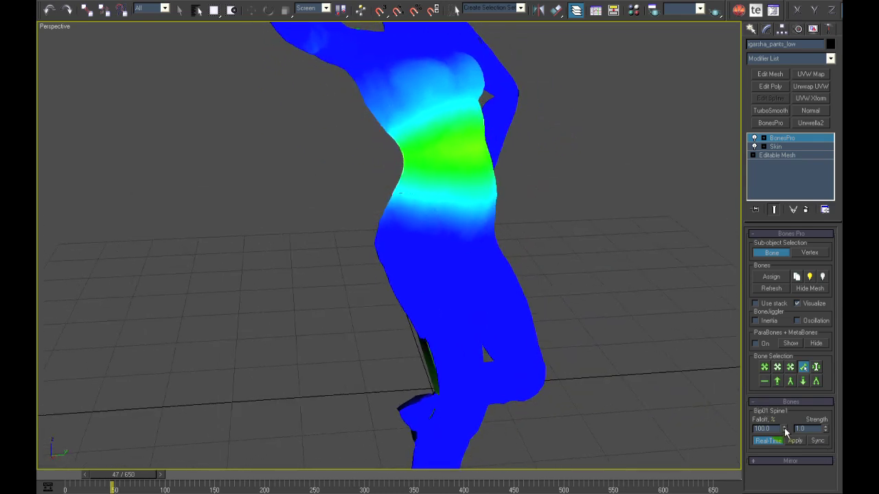
pyautogui.moveTo(785, 429); pyautogui.dragTo(781, 442)
# Scrub the animation to frame 311 and examine the torso's deformation in the new pose
pyautogui.keyDown('alt'); pyautogui.moveTo(518, 309); pyautogui.dragTo(569, 293, button='middle'); pyautogui.keyUp('alt')
pyautogui.scroll(-3, 541, 299)
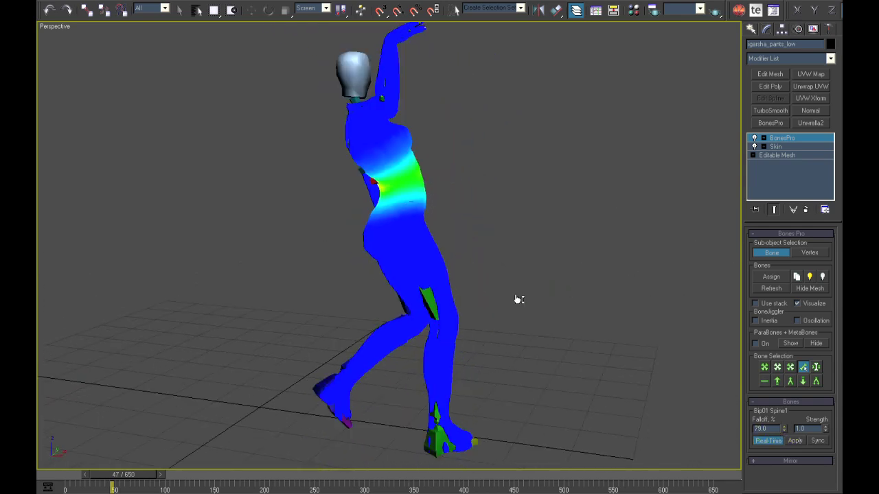
pyautogui.keyDown('alt'); pyautogui.moveTo(501, 304); pyautogui.dragTo(506, 345, button='middle'); pyautogui.keyUp('alt')
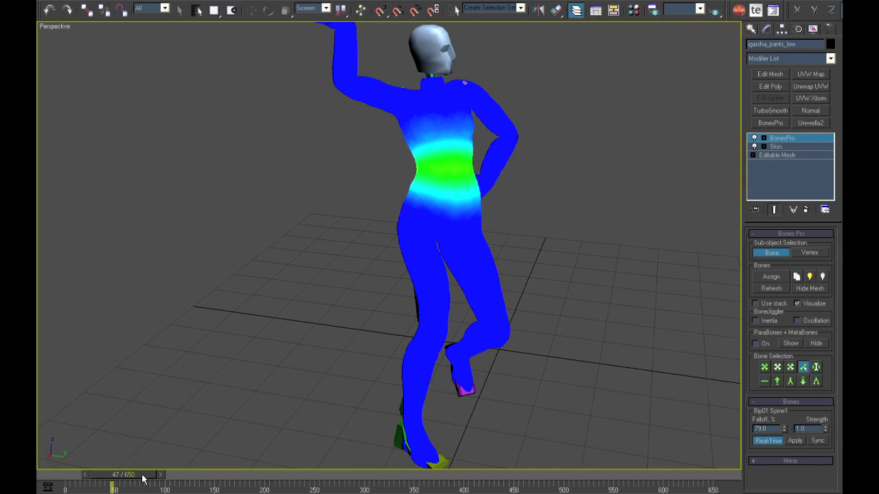
pyautogui.moveTo(142, 479); pyautogui.dragTo(398, 458)
pyautogui.keyDown('alt'); pyautogui.moveTo(463, 337); pyautogui.dragTo(439, 323, button='middle'); pyautogui.keyUp('alt')
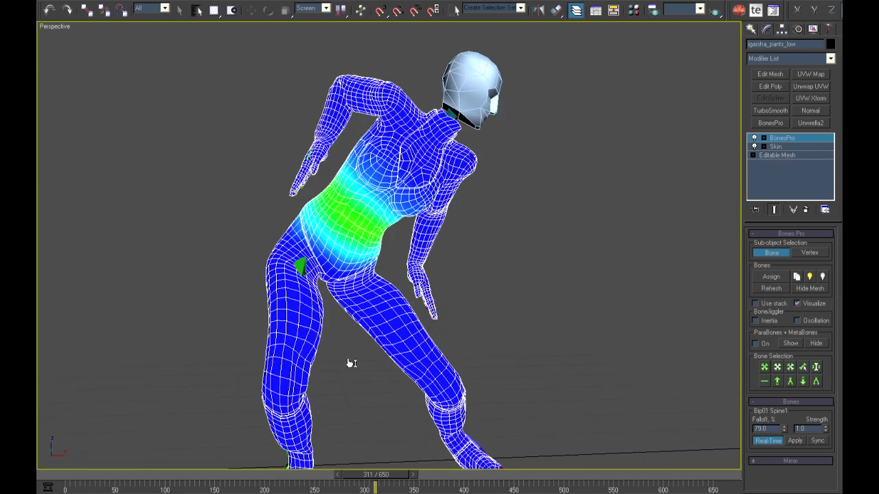
# Hide the bone influence colors and mesh edges, scrub the animation to frame 293 and examine the shaded thighs
pyautogui.keyDown('alt'); pyautogui.moveTo(350, 363); pyautogui.dragTo(371, 357, button='middle'); pyautogui.keyUp('alt')
pyautogui.click(807, 307)
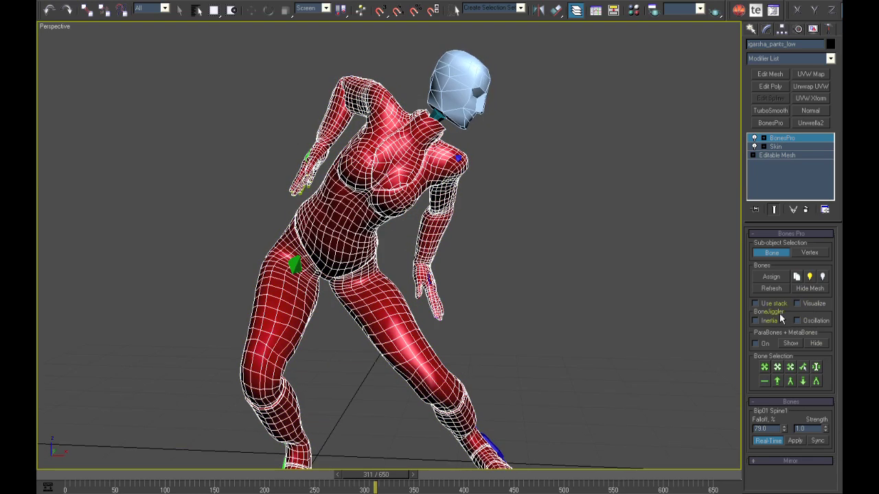
pyautogui.moveTo(434, 402); pyautogui.dragTo(468, 379, button='middle')
pyautogui.press('F4')
pyautogui.moveTo(374, 473); pyautogui.dragTo(357, 474)
pyautogui.scroll(4, 398, 364)
pyautogui.moveTo(398, 363); pyautogui.dragTo(439, 283, button='middle')
pyautogui.scroll(2, 429, 323)
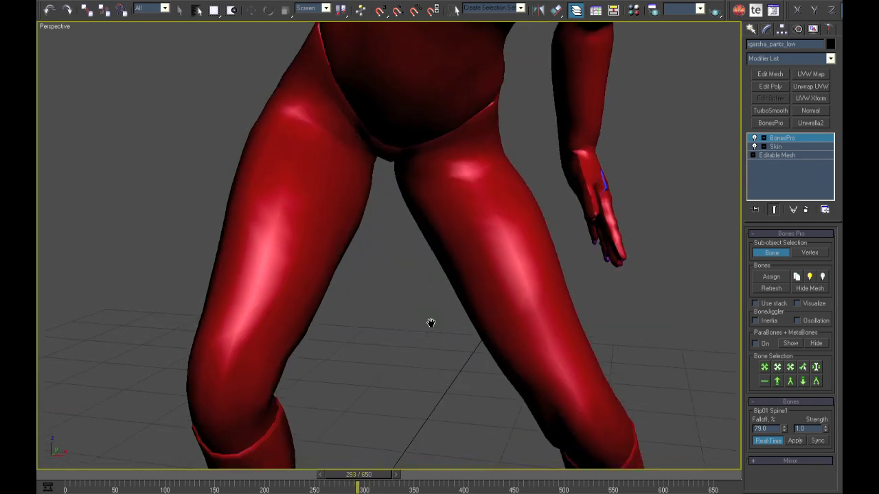
# Display bone influence again and compare how the Bip01 L Thigh and Bip01 R Thigh bones each affect the opposite leg
pyautogui.click(807, 306)
pyautogui.click(476, 199)
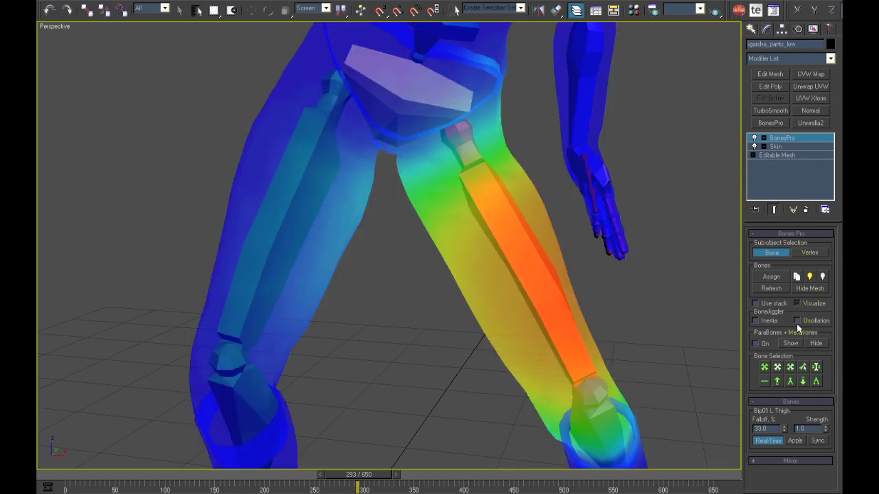
pyautogui.click(300, 222)
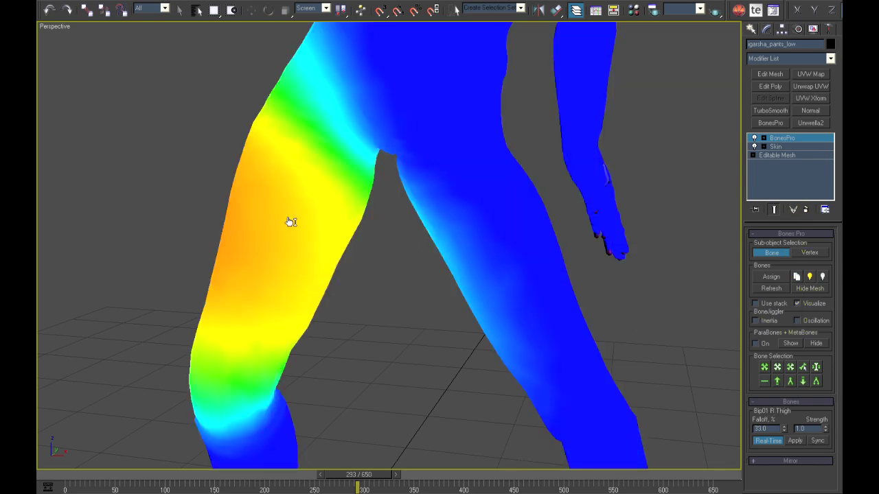
pyautogui.click(522, 245)
pyautogui.scroll(-2, 512, 262)
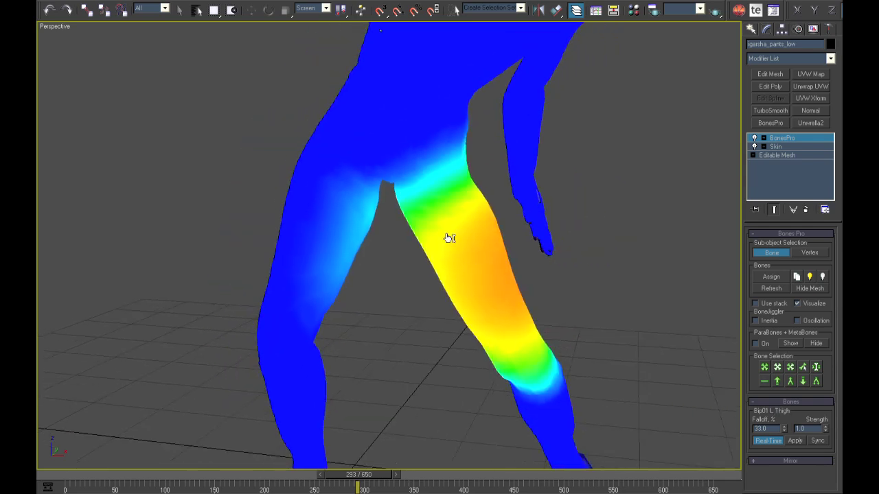
pyautogui.click(334, 227)
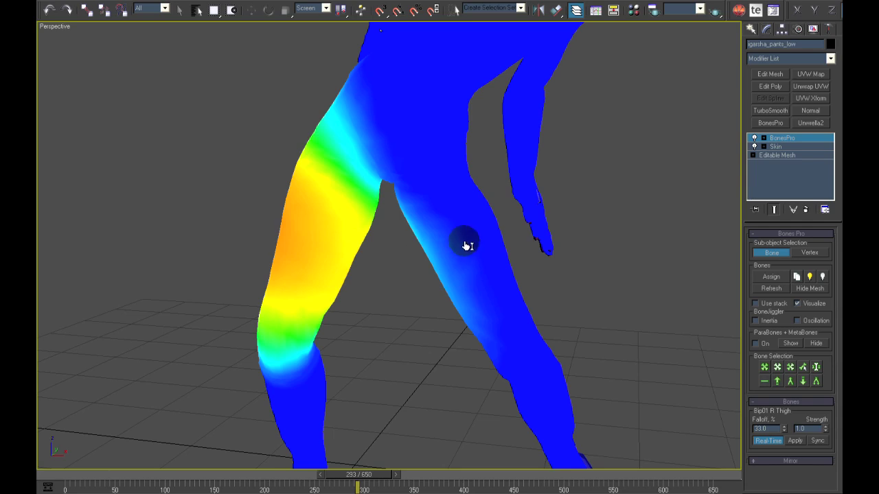
pyautogui.keyDown('alt'); pyautogui.moveTo(455, 258); pyautogui.dragTo(460, 253, button='middle'); pyautogui.keyUp('alt')
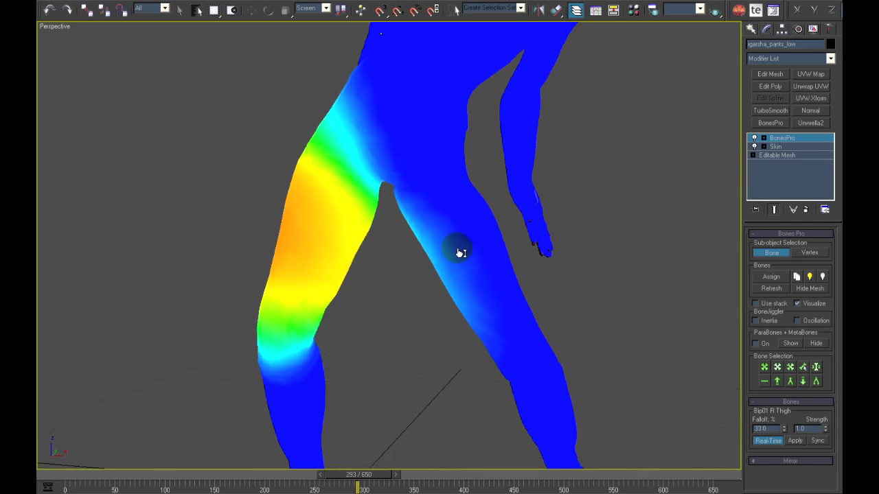
# In vertex mode with mesh edges shown, select two neighboring vertices on the left thigh and extend them into a loop around the leg
pyautogui.click(797, 303)
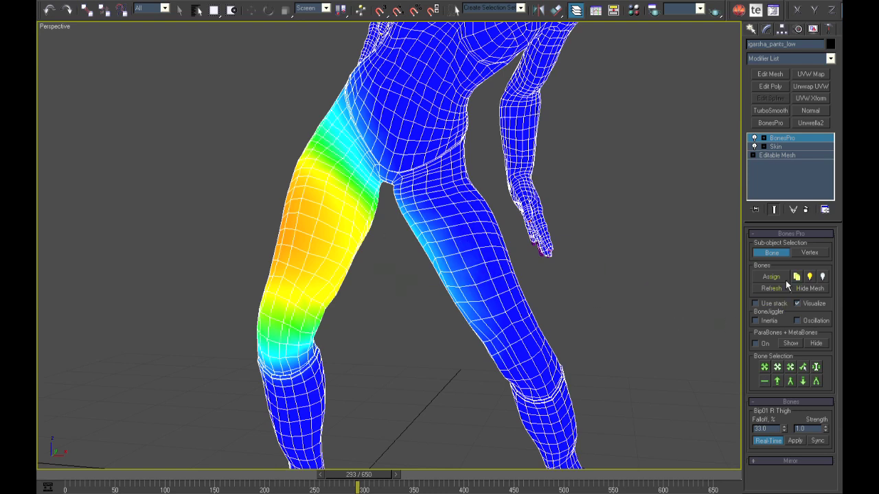
pyautogui.click(810, 252)
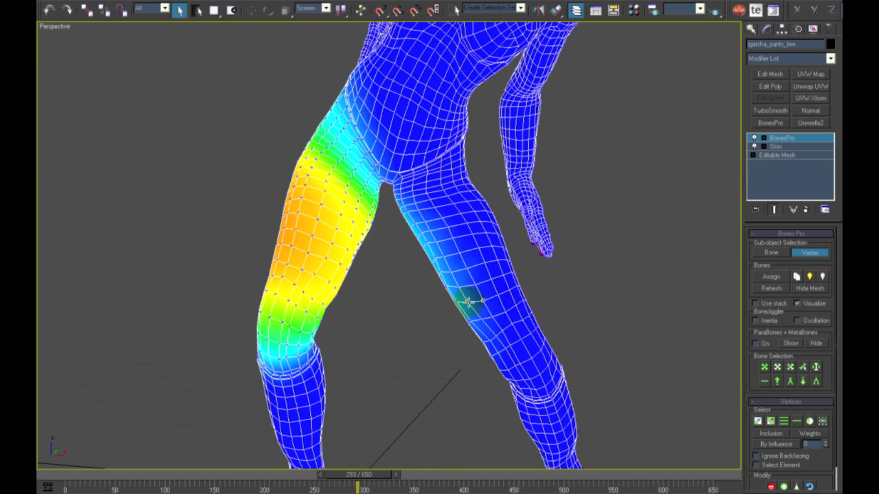
pyautogui.scroll(3, 460, 302)
pyautogui.scroll(3, 457, 306)
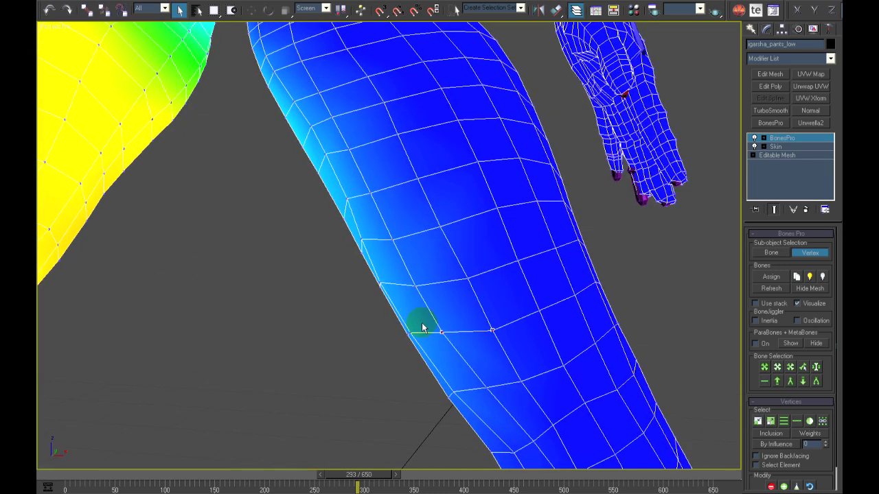
pyautogui.scroll(1, 456, 323)
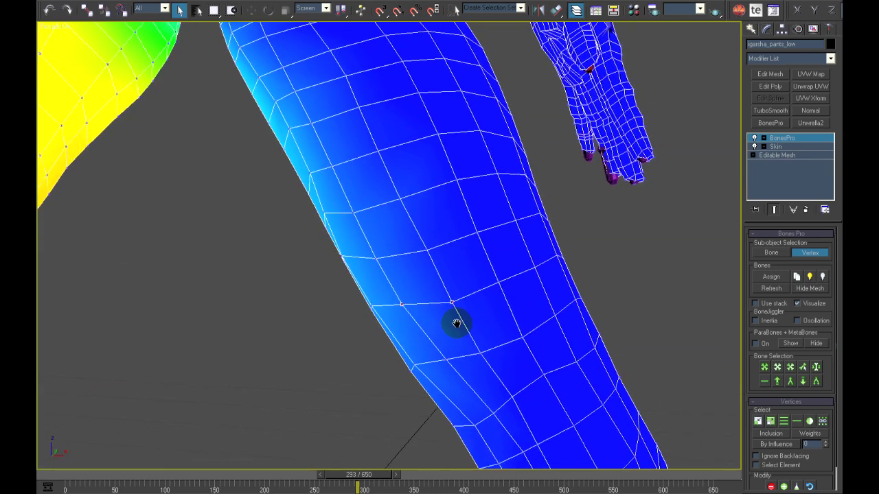
pyautogui.click(797, 421)
pyautogui.keyDown('alt'); pyautogui.moveTo(561, 255); pyautogui.dragTo(542, 281, button='middle'); pyautogui.keyUp('alt')
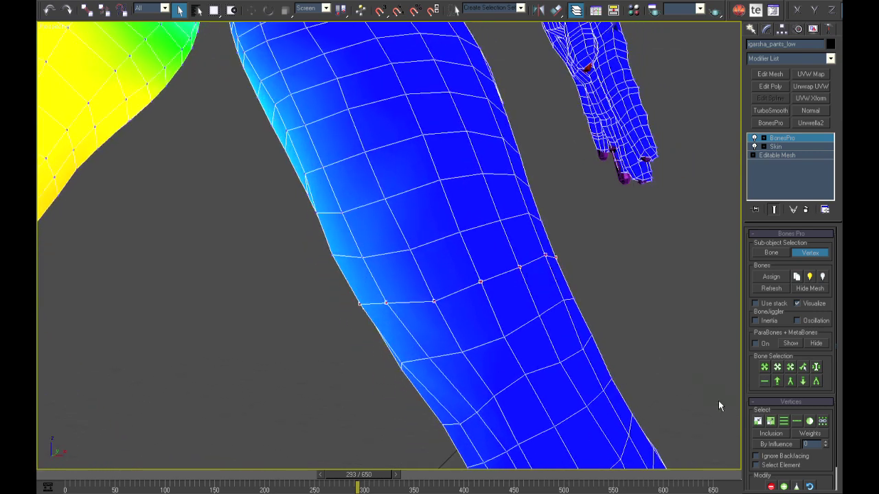
# Grow the vertex loop selection until it covers the left thigh from the groin down to the knee
pyautogui.click(771, 421)
pyautogui.click(758, 421)
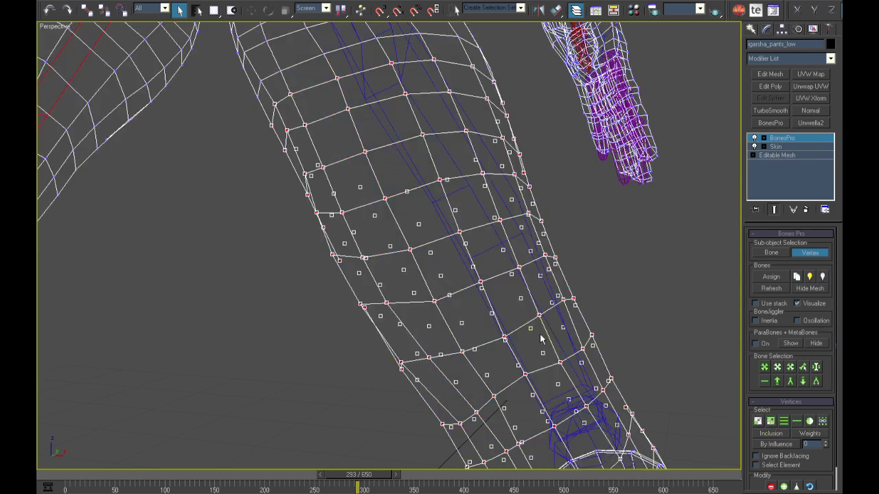
pyautogui.scroll(-4, 540, 339)
pyautogui.press('F3')
pyautogui.moveTo(517, 344); pyautogui.dragTo(519, 317, button='middle')
pyautogui.scroll(-2, 519, 317)
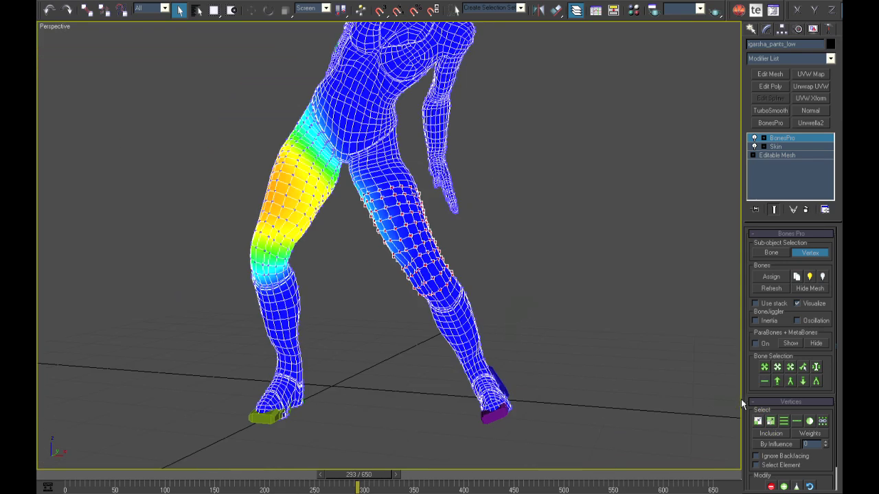
pyautogui.click(771, 422)
pyautogui.click(771, 421)
pyautogui.click(771, 422)
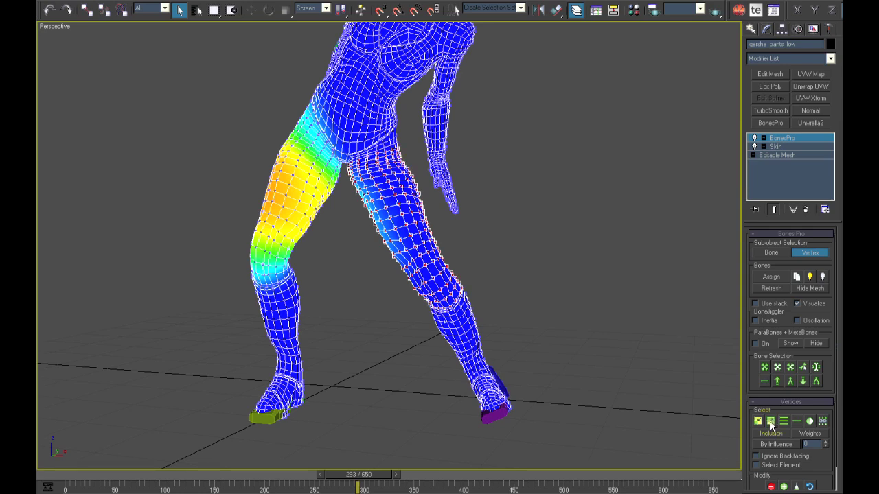
pyautogui.scroll(10, 373, 276)
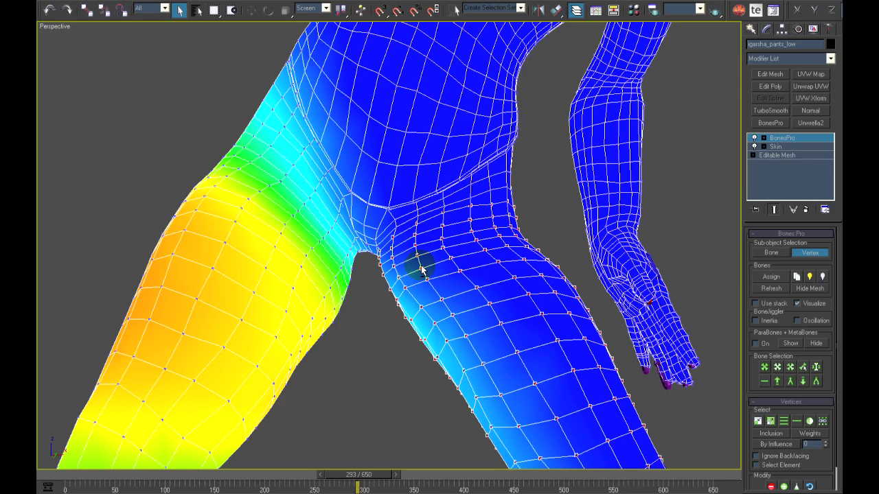
pyautogui.scroll(-10, 422, 270)
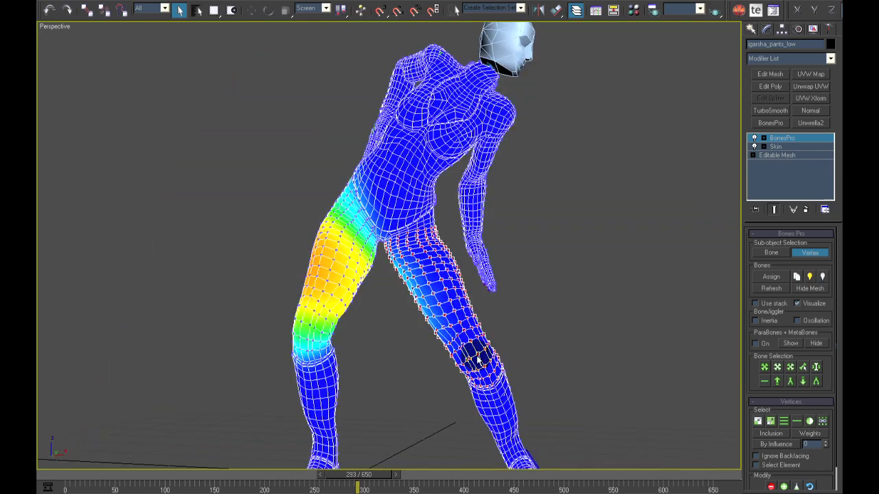
# Add the remaining vertices of the left lower leg and foot to the vertex selection
pyautogui.moveTo(479, 359); pyautogui.dragTo(533, 303, button='middle')
pyautogui.keyDown('ctrl'); pyautogui.moveTo(586, 234); pyautogui.dragTo(391, 464); pyautogui.keyUp('ctrl')
pyautogui.keyDown('alt'); pyautogui.moveTo(417, 347); pyautogui.dragTo(483, 351, button='middle'); pyautogui.keyUp('alt')
# Switch to bone mode and select the Bip01 R Thigh bone together with all its child bones down to the foot
pyautogui.click(761, 253)
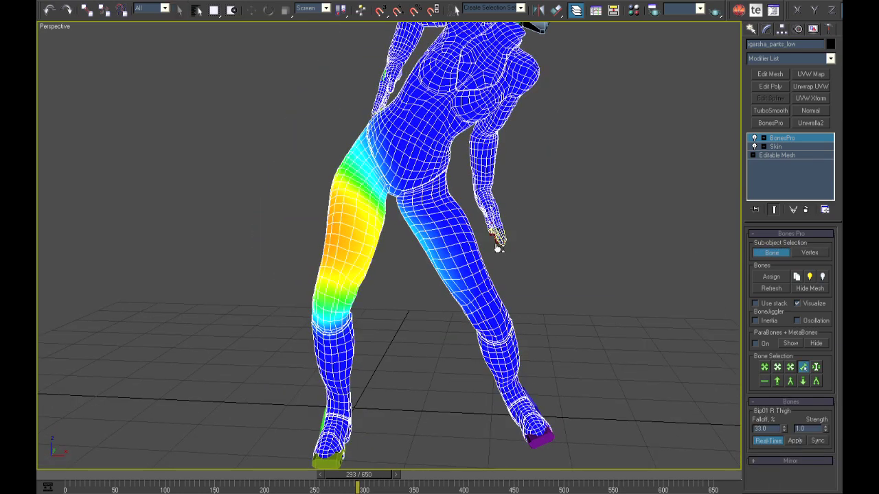
pyautogui.click(360, 223)
pyautogui.press('F3')
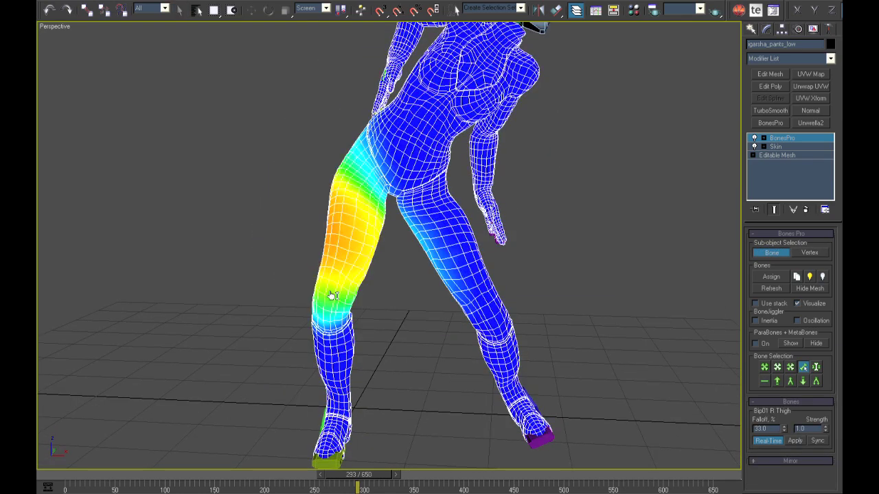
pyautogui.moveTo(344, 342); pyautogui.dragTo(350, 334, button='middle')
pyautogui.click(816, 382)
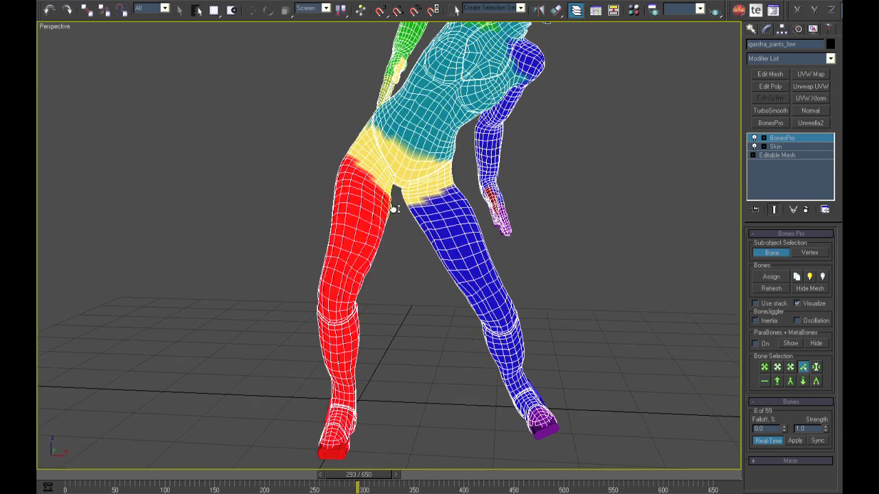
pyautogui.press('F3')
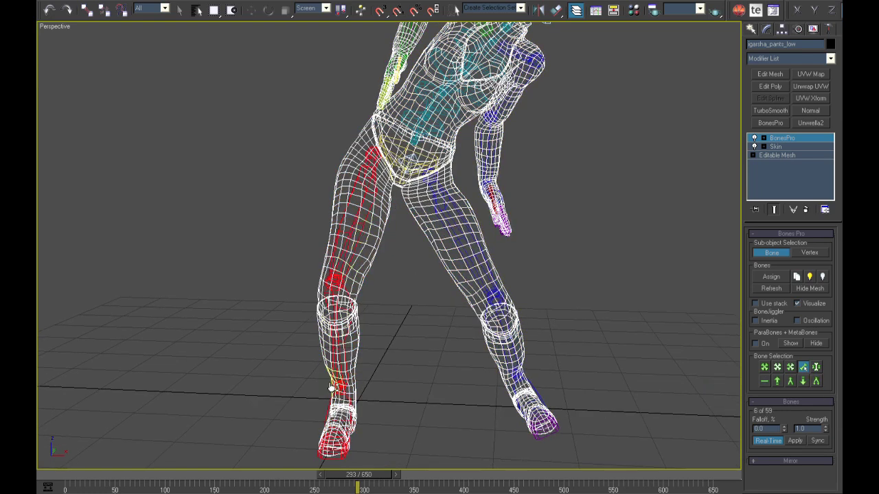
pyautogui.press('F3')
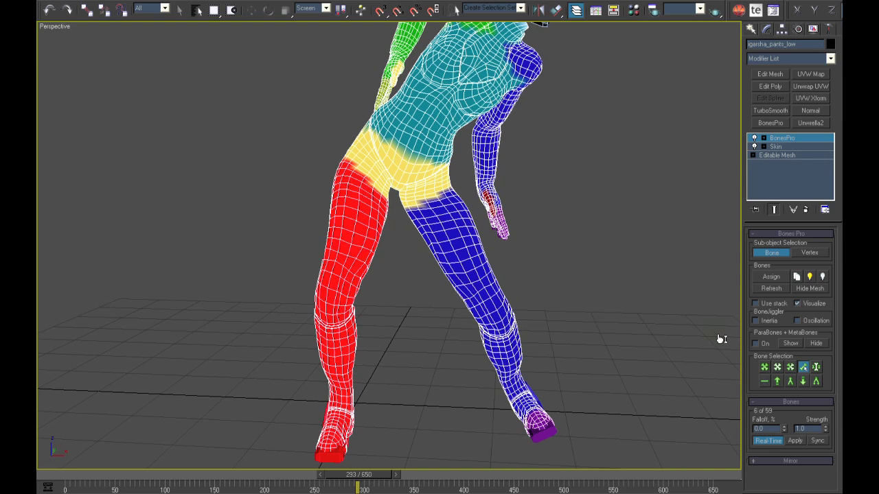
# Return to vertex mode and exclude the selected left-leg vertices from the selected right-leg bones
pyautogui.click(819, 253)
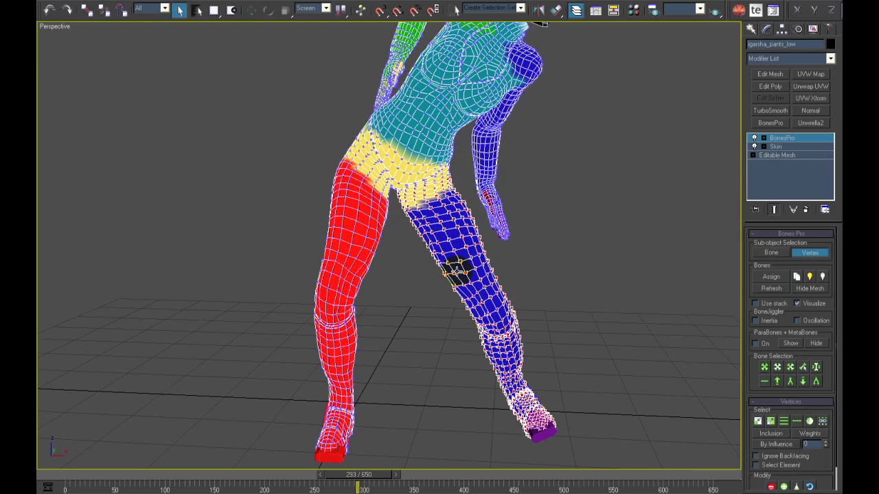
pyautogui.scroll(-2, 751, 447)
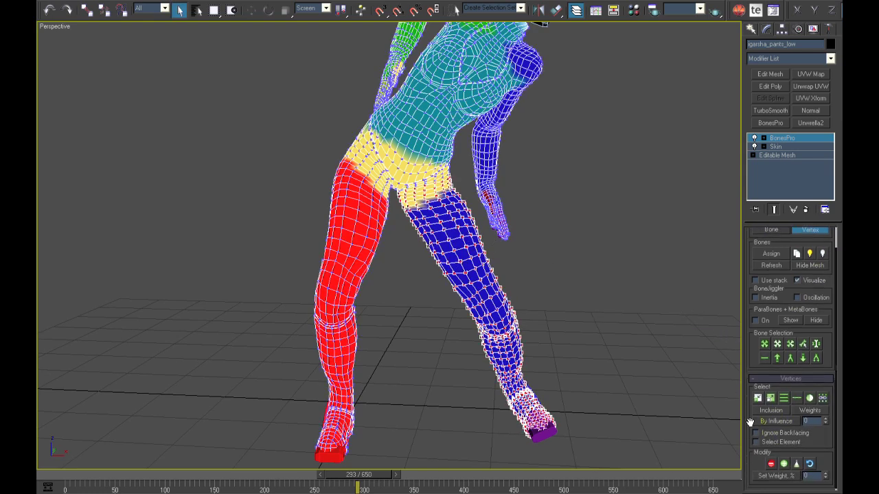
pyautogui.click(770, 465)
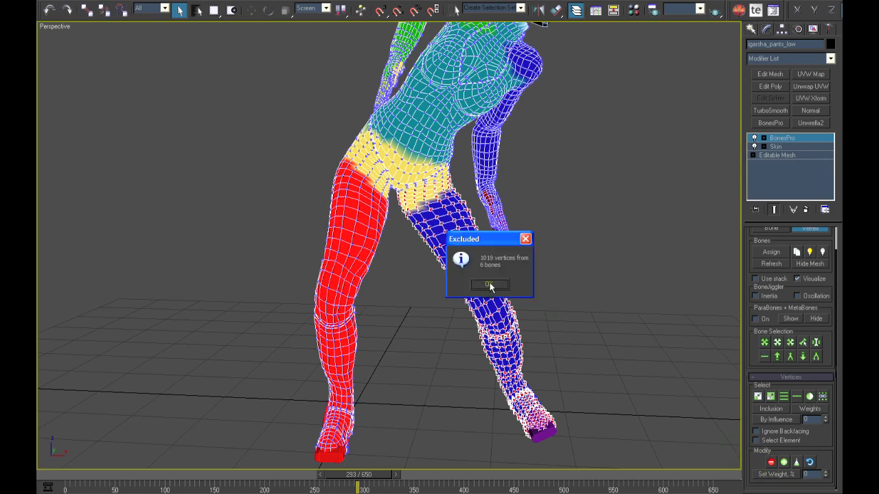
pyautogui.click(490, 285)
pyautogui.keyDown('alt'); pyautogui.moveTo(491, 287); pyautogui.dragTo(431, 309, button='middle'); pyautogui.keyUp('alt')
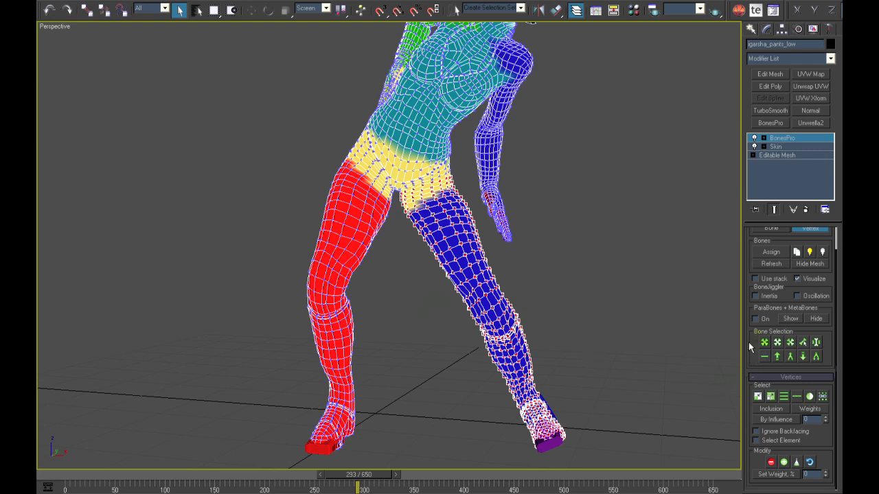
# Go back to bone mode and reselect the right thigh bone with its children, leaving the influence display on
pyautogui.click(773, 231)
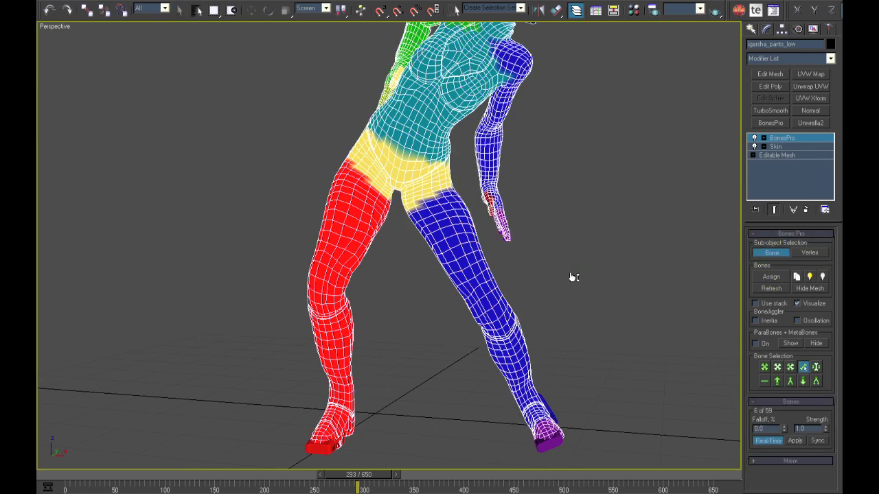
pyautogui.click(798, 303)
pyautogui.press('F3')
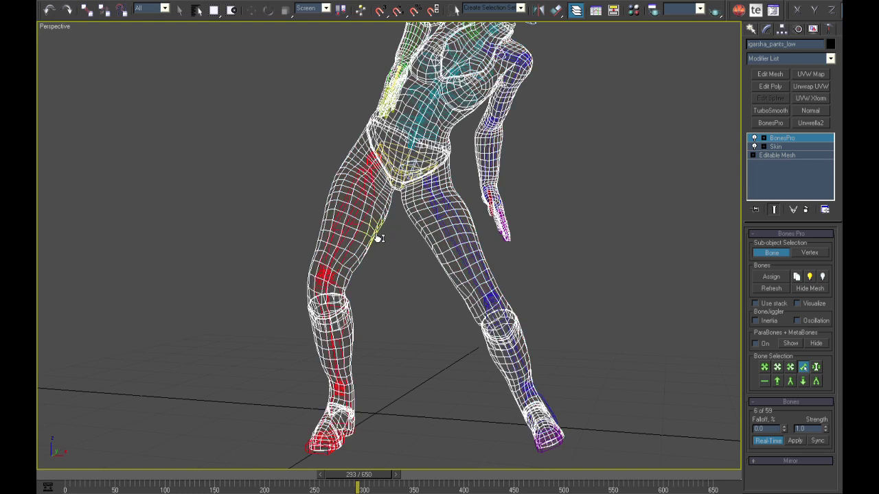
pyautogui.click(366, 219)
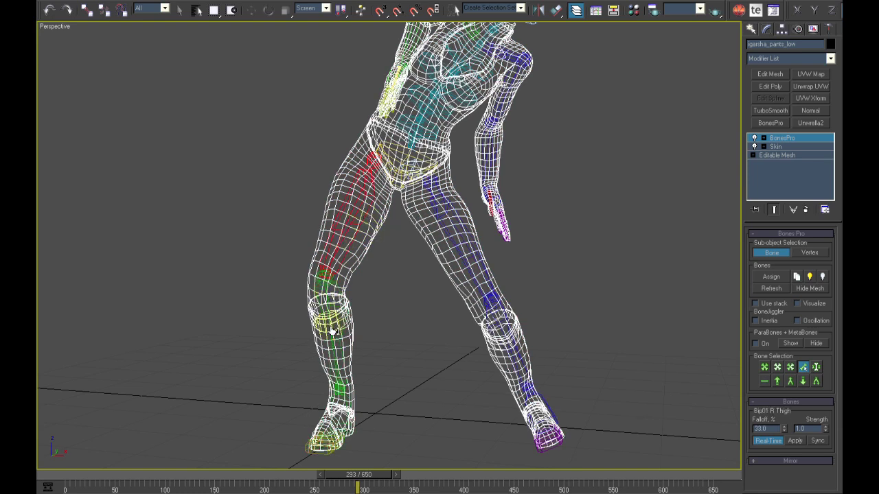
pyautogui.press('F3')
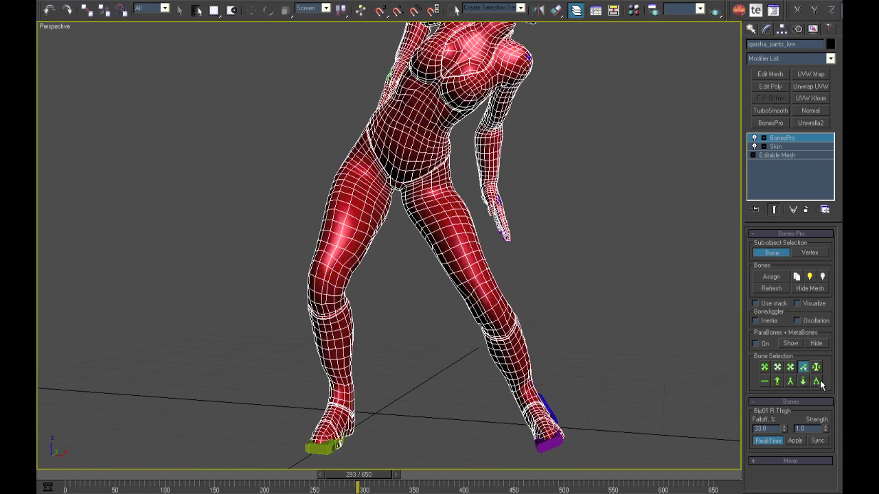
pyautogui.click(817, 382)
pyautogui.click(798, 304)
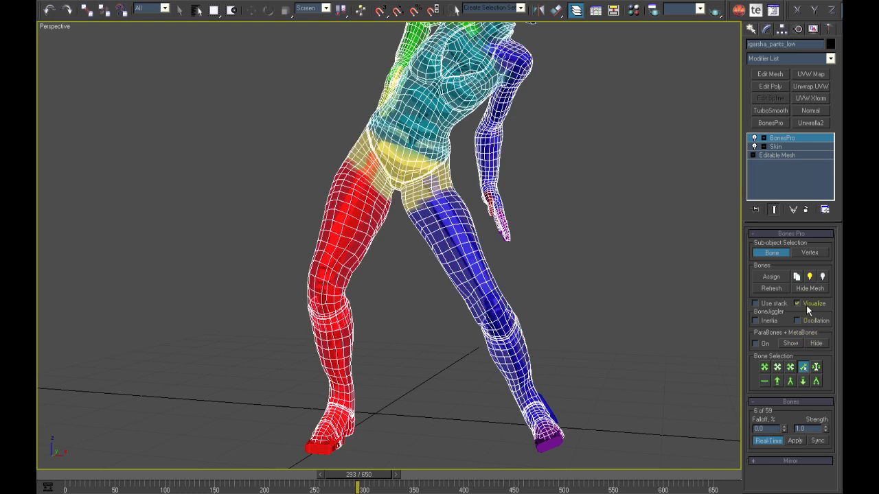
# Open the bone mirror settings and show the X mirror plane in the viewports
pyautogui.keyDown('alt'); pyautogui.moveTo(392, 294); pyautogui.dragTo(384, 293, button='middle'); pyautogui.keyUp('alt')
pyautogui.click(778, 463)
pyautogui.click(776, 234)
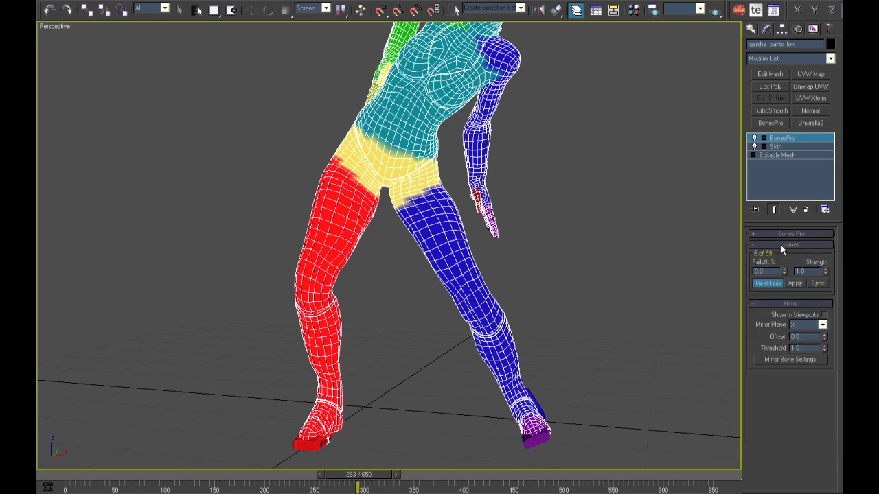
pyautogui.click(781, 246)
pyautogui.click(824, 267)
pyautogui.keyDown('alt'); pyautogui.moveTo(501, 300); pyautogui.dragTo(480, 304, button='middle'); pyautogui.keyUp('alt')
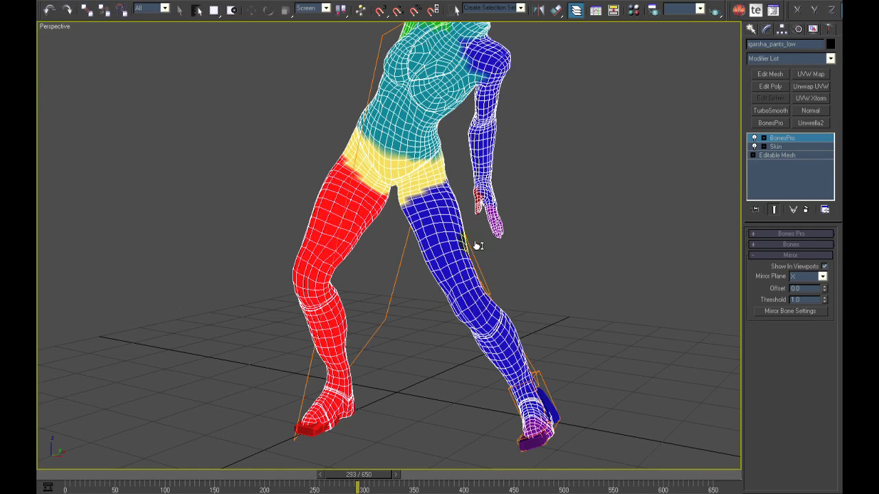
pyautogui.keyDown('alt'); pyautogui.moveTo(559, 377); pyautogui.dragTo(566, 328, button='middle'); pyautogui.keyUp('alt')
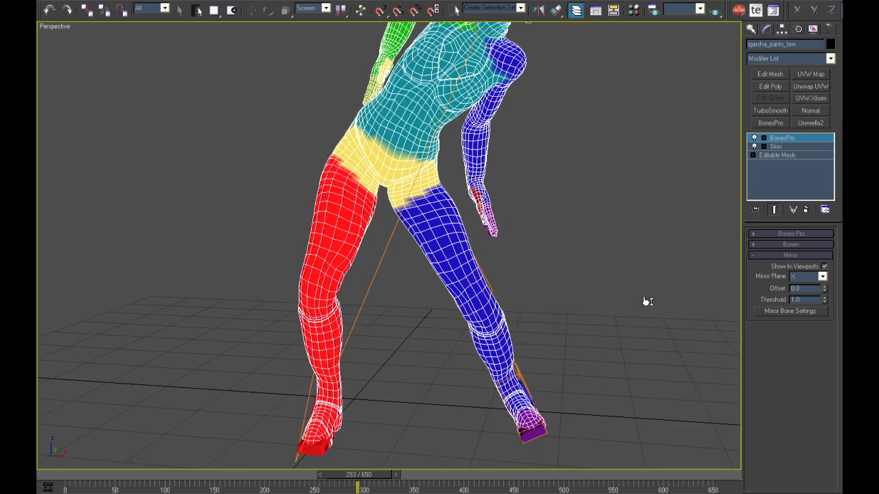
# Toggle the mirror plane display off and on and examine where the plane cuts through the body
pyautogui.click(824, 266)
pyautogui.click(824, 266)
pyautogui.click(824, 267)
pyautogui.click(824, 266)
pyautogui.keyDown('alt'); pyautogui.moveTo(736, 295); pyautogui.dragTo(611, 308, button='middle'); pyautogui.keyUp('alt')
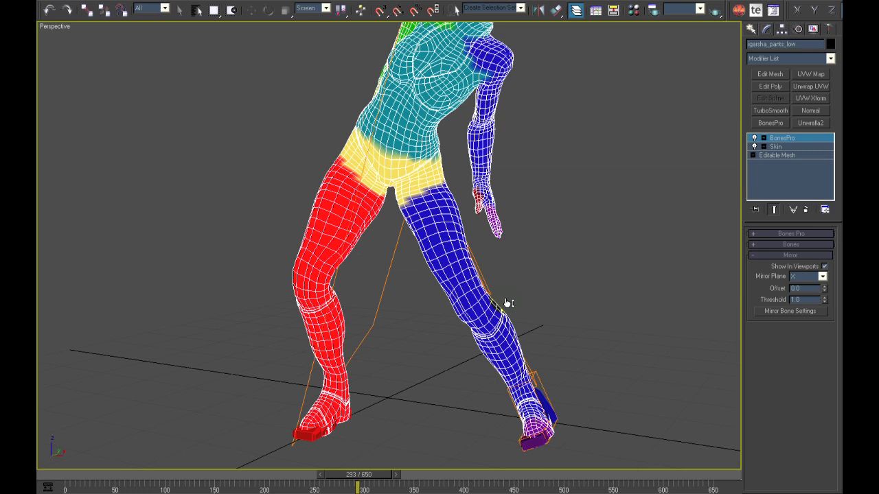
# Mirror the selected leg bones' settings across the X plane and exit bone mode
pyautogui.click(773, 310)
pyautogui.keyDown('alt'); pyautogui.moveTo(367, 254); pyautogui.dragTo(412, 294, button='middle'); pyautogui.keyUp('alt')
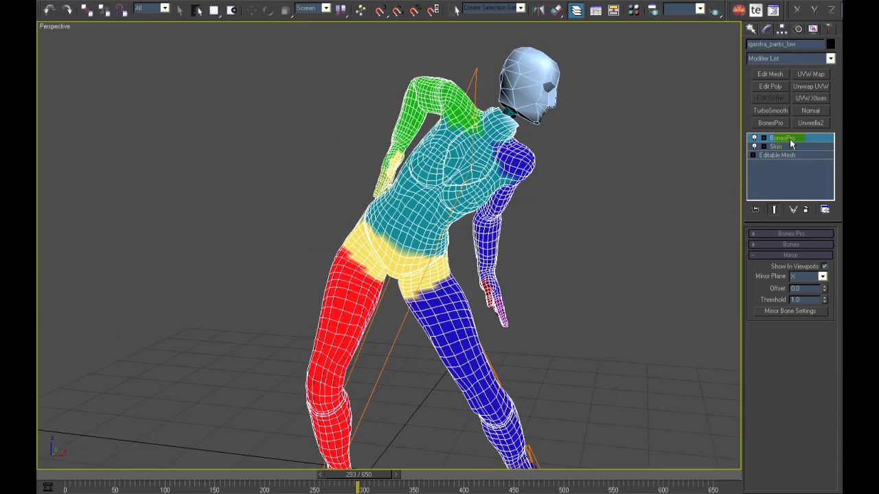
pyautogui.click(790, 139)
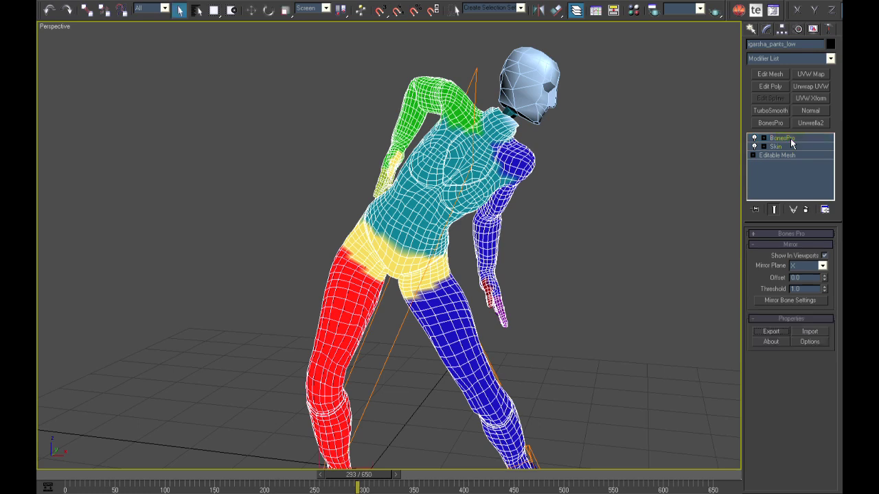
pyautogui.moveTo(587, 255); pyautogui.dragTo(577, 237, button='middle')
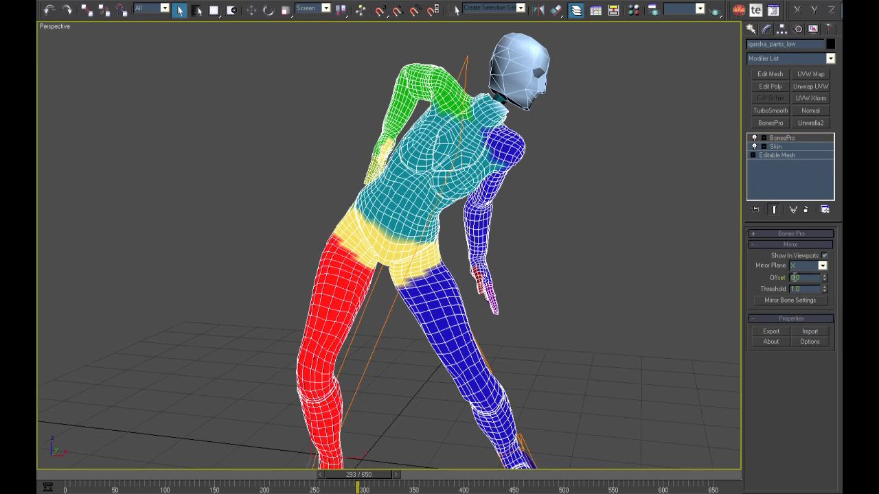
# Turn off the influence and mirror plane displays, and move the animation to frame 501 to check the upper body
pyautogui.click(787, 235)
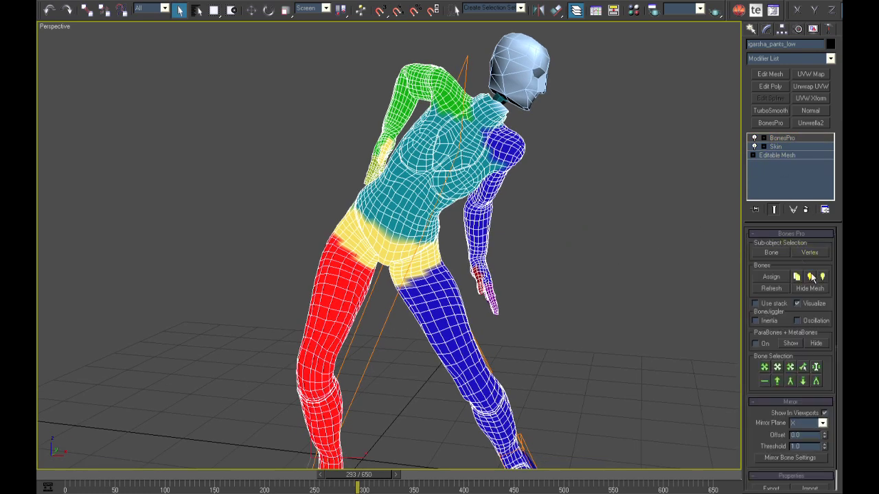
pyautogui.click(809, 304)
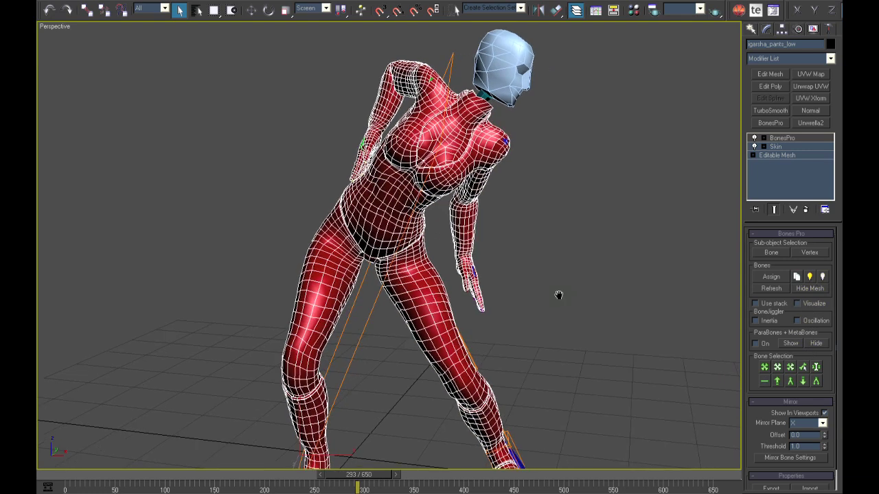
pyautogui.click(824, 413)
pyautogui.scroll(-4, 588, 357)
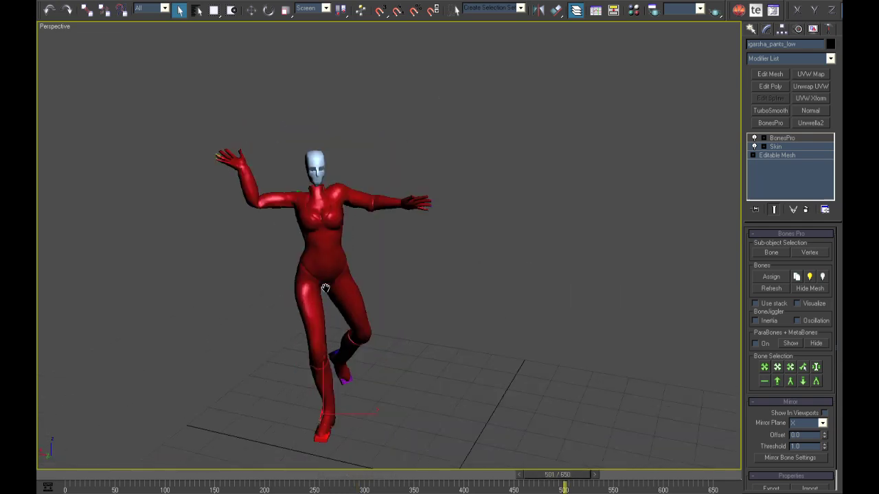
pyautogui.scroll(6, 368, 329)
pyautogui.moveTo(330, 335); pyautogui.dragTo(371, 271, button='middle')
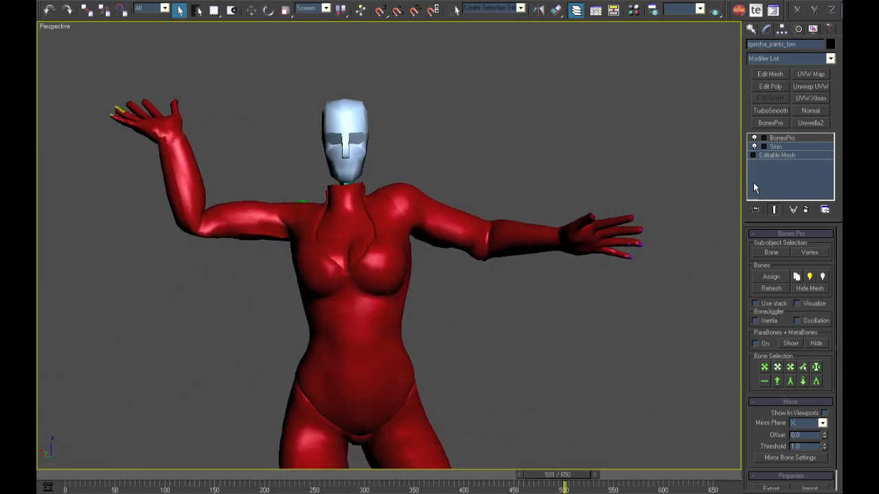
# Turn the influence display back on, enter bone mode and compare the influence of the left upper arm and Spine2 bones
pyautogui.click(764, 138)
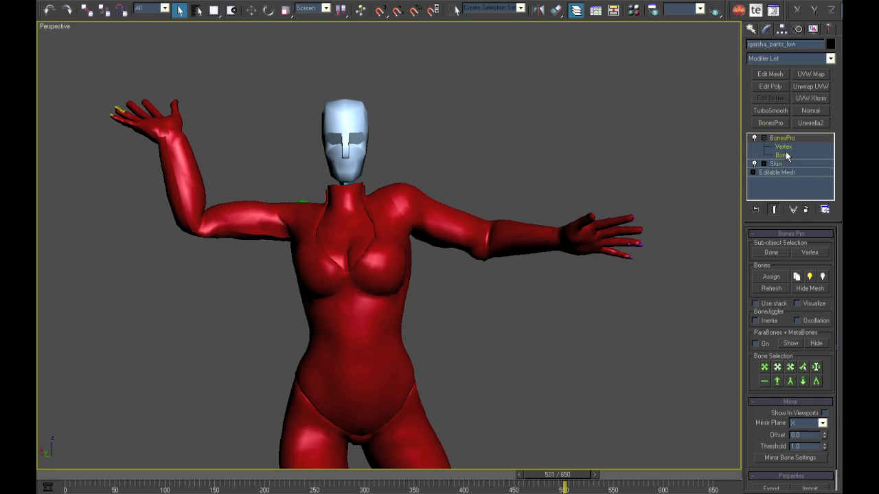
pyautogui.click(814, 304)
pyautogui.click(774, 253)
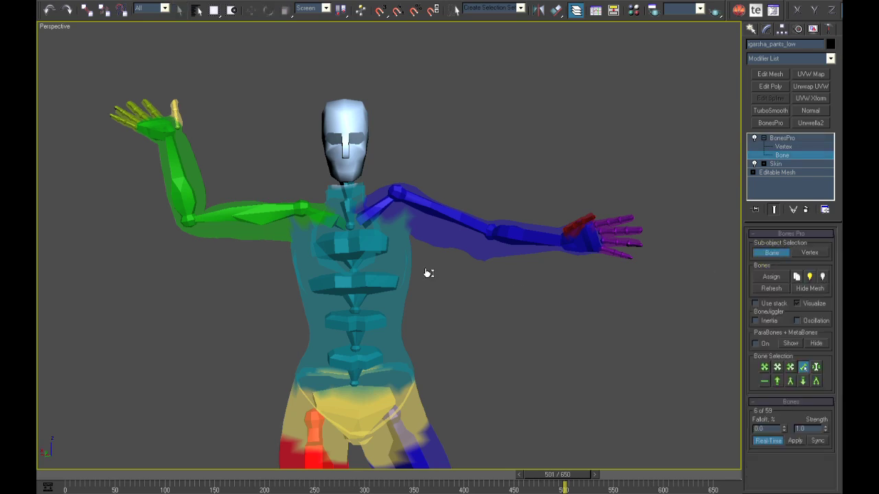
pyautogui.click(455, 230)
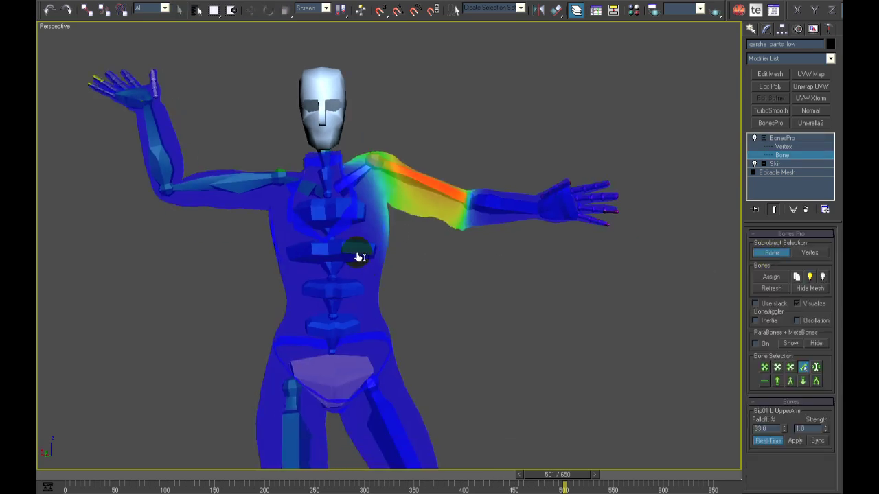
pyautogui.click(362, 252)
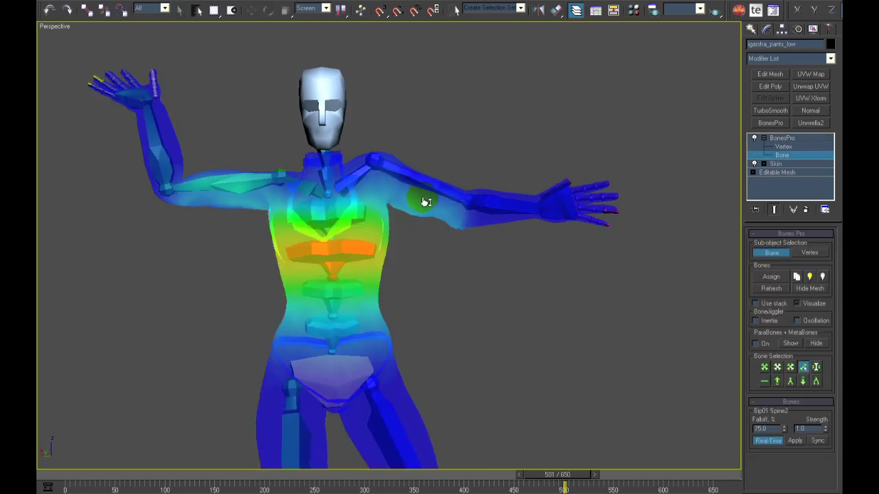
pyautogui.click(443, 194)
# Using the wireframe display in vertex mode, select a vertex loop around the left upper arm just above the elbow
pyautogui.moveTo(443, 194)
pyautogui.mouseDown(button='middle')
pyautogui.moveTo(410, 237)
pyautogui.moveTo(461, 255)
pyautogui.mouseUp(button='middle')
pyautogui.scroll(6, 409, 237)
pyautogui.press('F3')
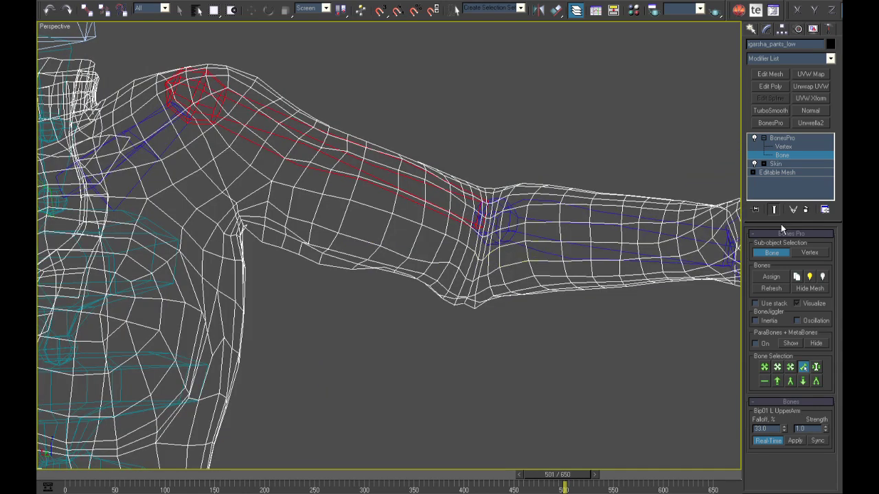
pyautogui.click(809, 254)
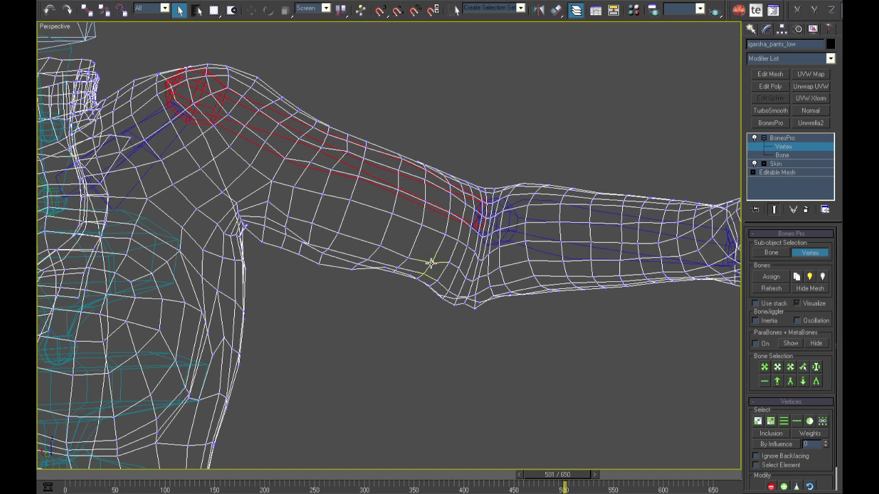
pyautogui.click(809, 422)
pyautogui.moveTo(413, 242); pyautogui.dragTo(408, 250, button='middle')
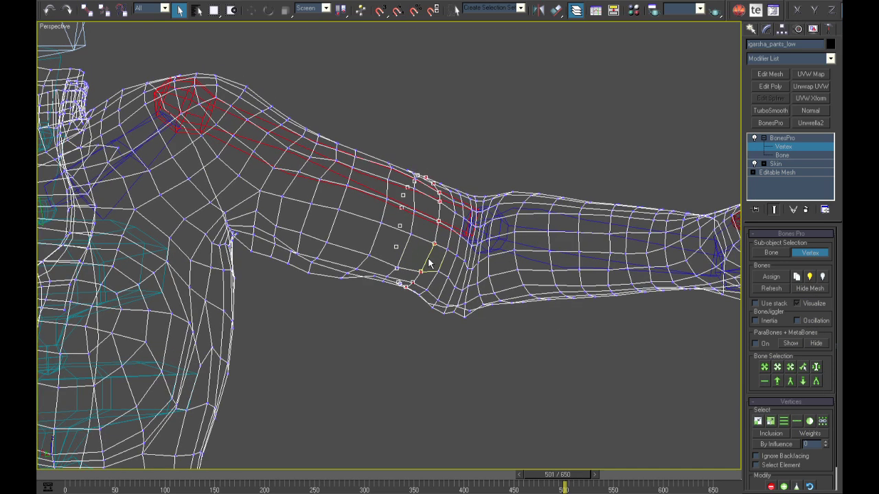
pyautogui.press('F3')
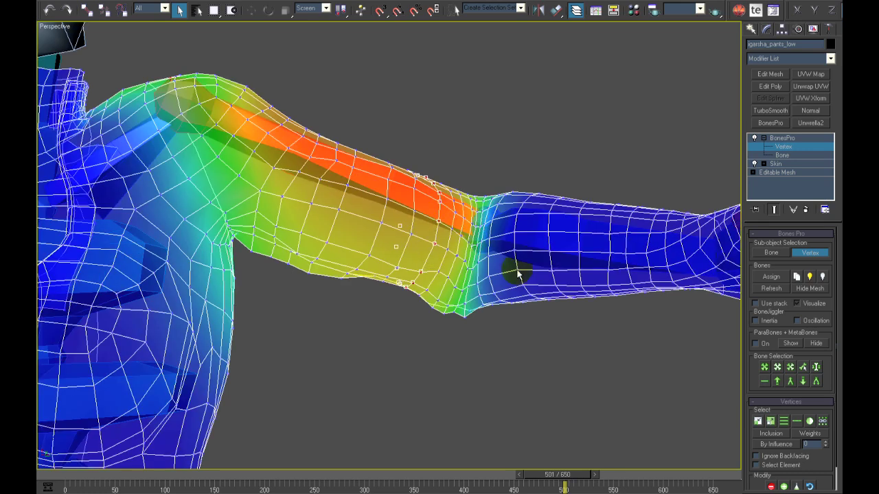
# Grow the vertex selection five times so it spreads over the left upper arm
pyautogui.click(771, 422)
pyautogui.click(772, 422)
pyautogui.click(772, 422)
pyautogui.click(771, 422)
pyautogui.click(771, 422)
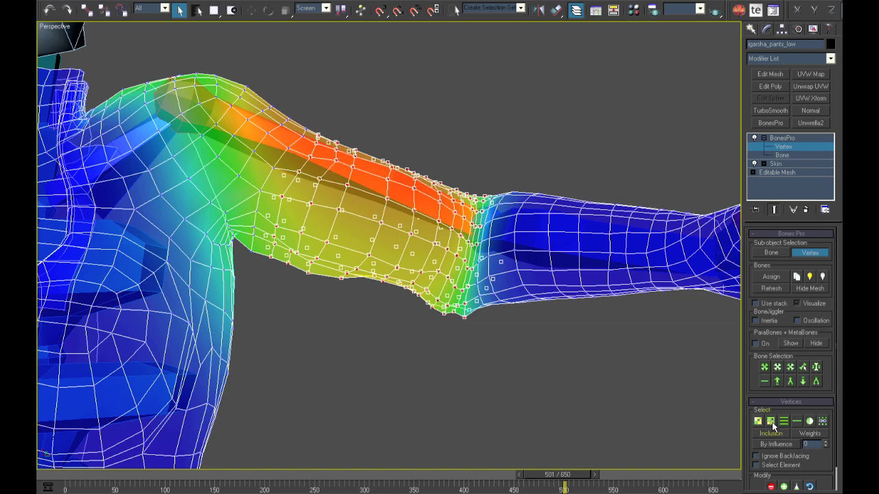
pyautogui.scroll(-6, 526, 373)
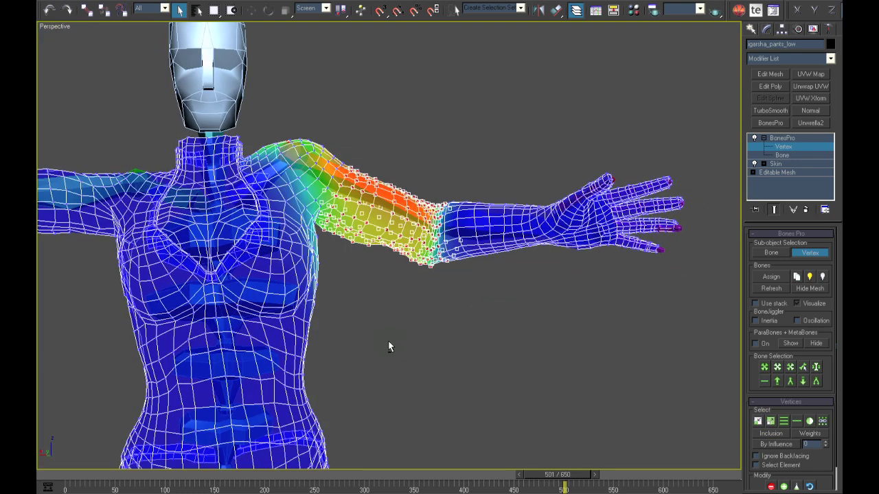
pyautogui.keyDown('alt'); pyautogui.moveTo(388, 347); pyautogui.dragTo(424, 338, button='middle'); pyautogui.keyUp('alt')
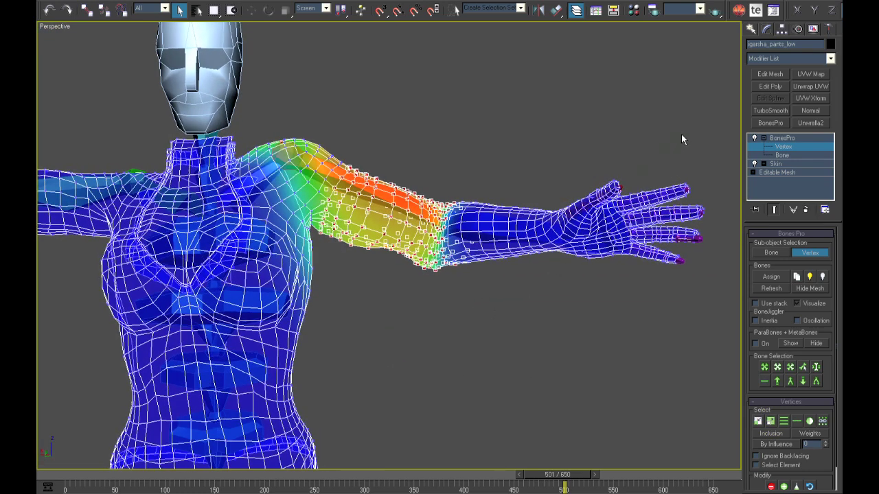
# Add the left forearm and hand vertices to the upper arm selection
pyautogui.moveTo(599, 330); pyautogui.dragTo(598, 328)
pyautogui.keyDown('alt'); pyautogui.moveTo(597, 328); pyautogui.dragTo(508, 256, button='middle'); pyautogui.keyUp('alt')
pyautogui.scroll(3, 519, 278)
pyautogui.scroll(4, 508, 255)
pyautogui.moveTo(564, 243); pyautogui.dragTo(480, 301, button='middle')
pyautogui.scroll(-3, 496, 281)
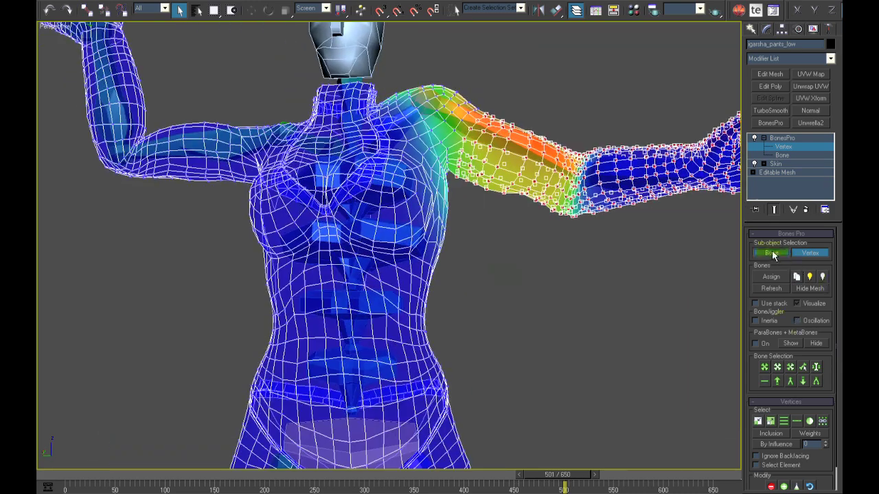
# Return to bone mode, select the right thigh bone and extend the selection to the bones of both legs
pyautogui.click(772, 253)
pyautogui.scroll(-5, 366, 387)
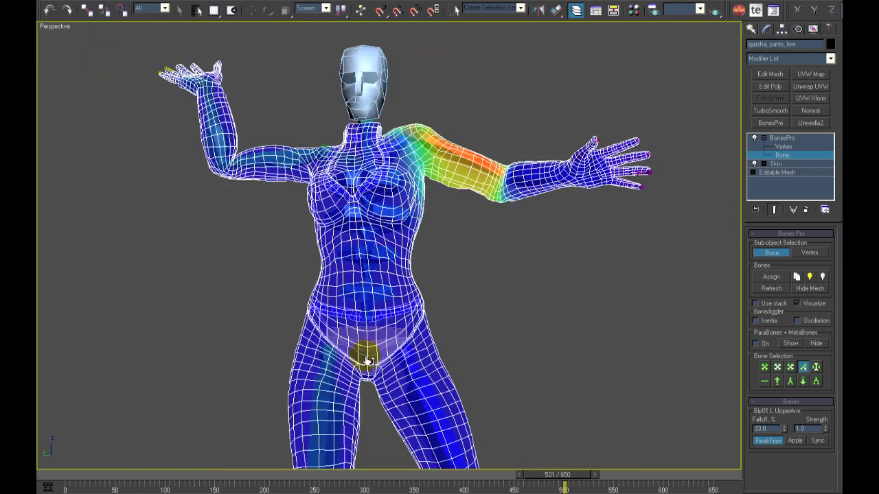
pyautogui.click(335, 394)
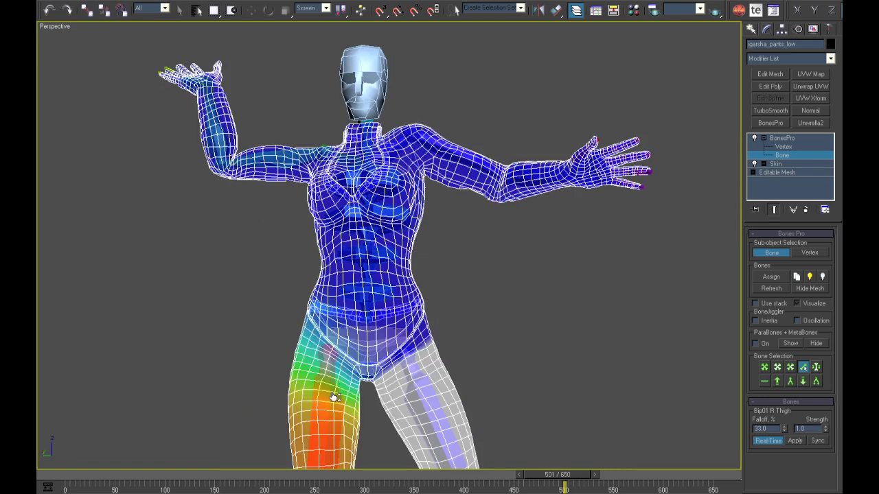
pyautogui.click(816, 382)
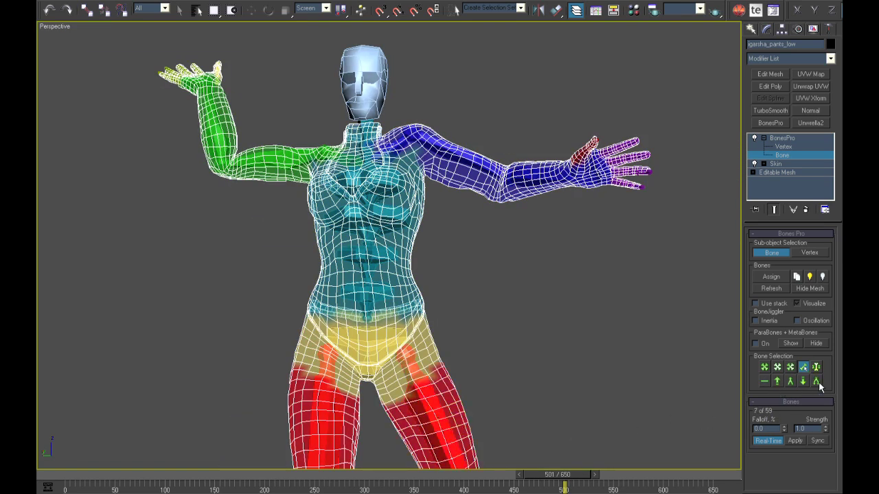
# Add the pelvis and the three lowest spine bones to the leg bone selection
pyautogui.click(371, 363)
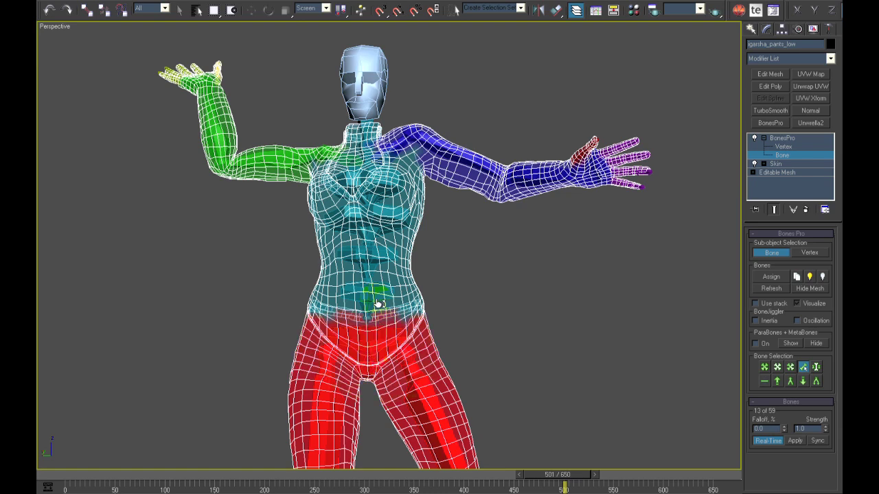
pyautogui.click(378, 302)
pyautogui.click(381, 264)
pyautogui.click(388, 230)
pyautogui.scroll(10, 422, 281)
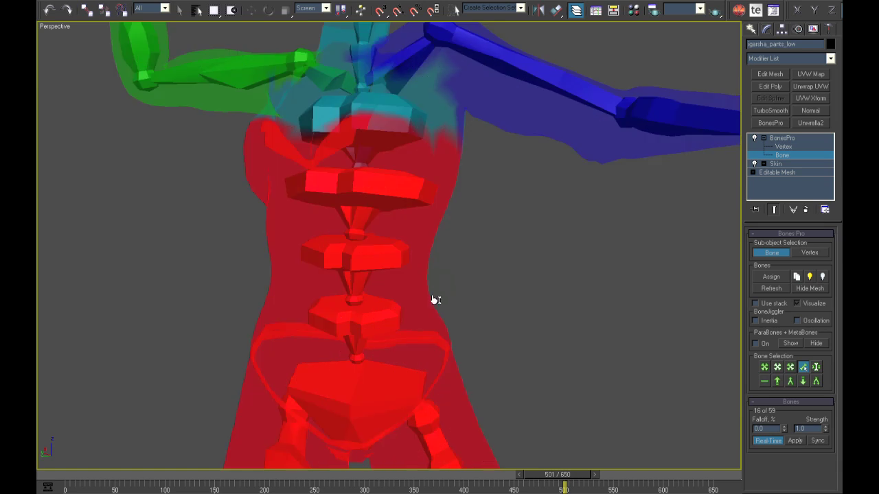
pyautogui.scroll(-8, 432, 301)
# Return to vertex mode and exclude the selected left-arm vertices from the selected leg, pelvis and spine bones
pyautogui.click(811, 253)
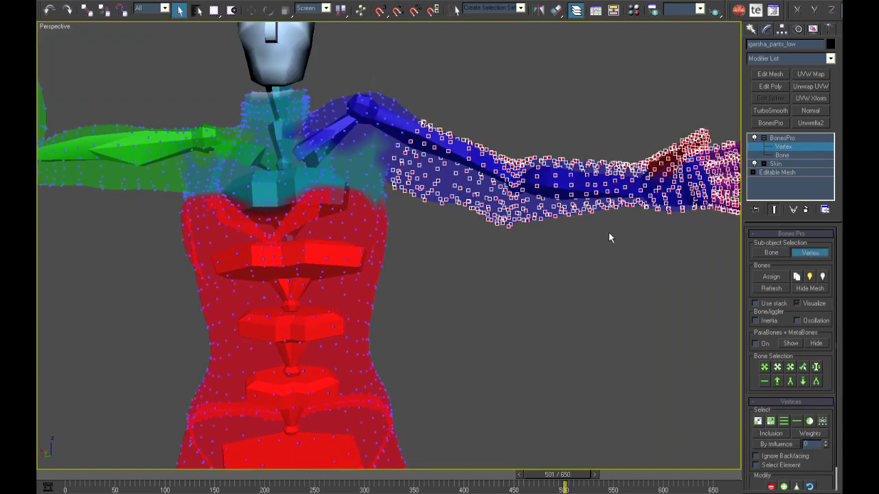
pyautogui.click(775, 253)
pyautogui.click(805, 256)
pyautogui.moveTo(631, 264); pyautogui.dragTo(623, 273, button='middle')
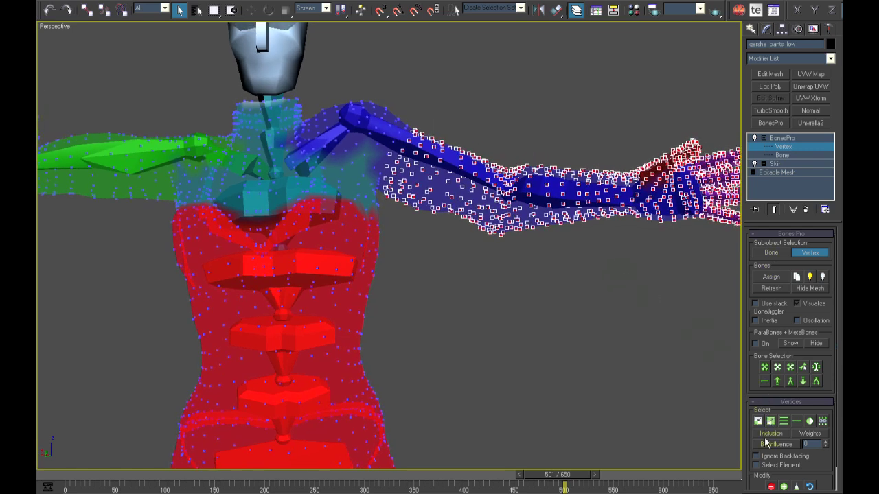
pyautogui.scroll(-2, 751, 390)
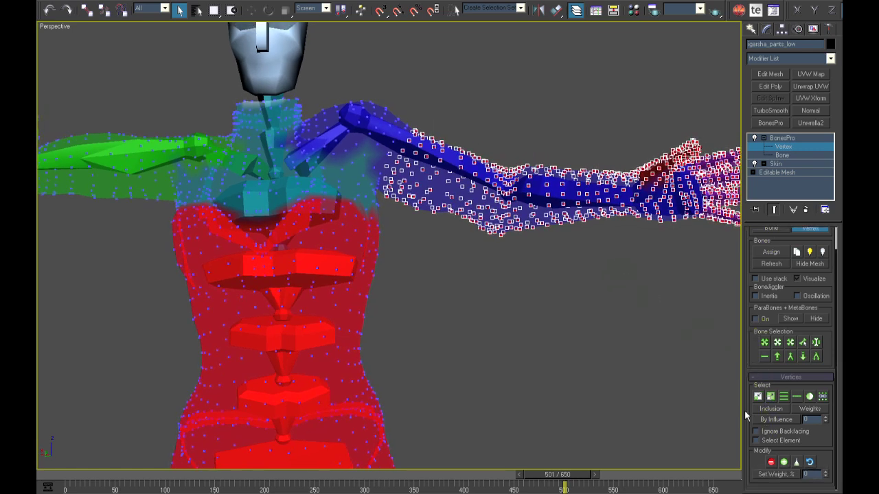
pyautogui.click(770, 464)
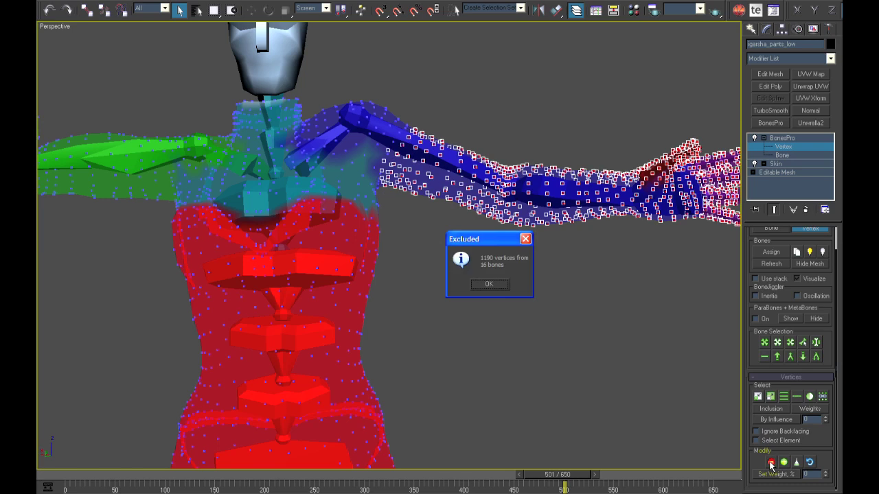
pyautogui.click(498, 287)
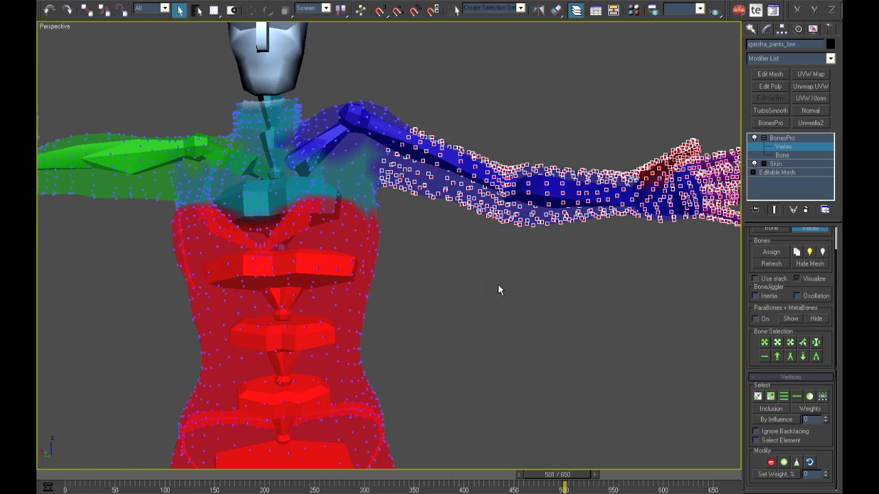
# Turn off the influence display and check the deformation of the shaded torso and left arm
pyautogui.click(822, 298)
pyautogui.click(814, 278)
pyautogui.moveTo(512, 262)
pyautogui.keyDown('alt'); pyautogui.mouseDown(button='middle')
pyautogui.moveTo(428, 255)
pyautogui.moveTo(484, 256)
pyautogui.moveTo(535, 272)
pyautogui.mouseUp(button='middle'); pyautogui.keyUp('alt')
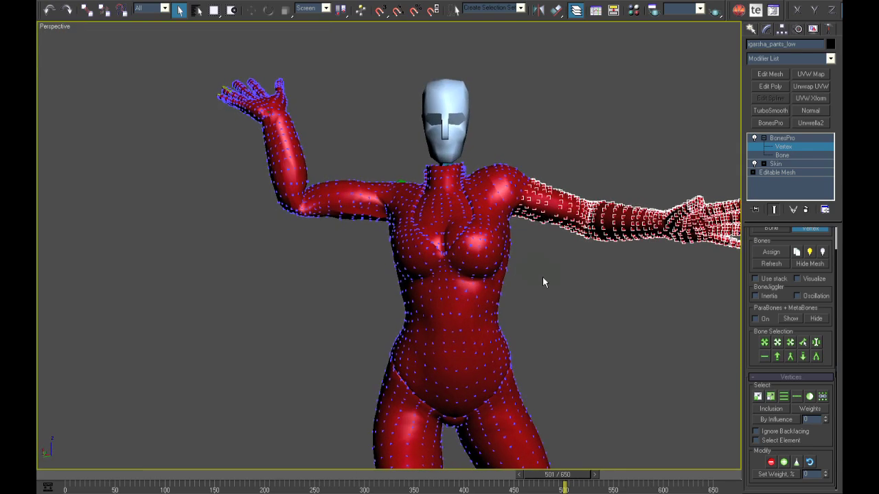
# Select a vertex loop around the right upper arm and grow the selection over the upper arm
pyautogui.scroll(8, 371, 263)
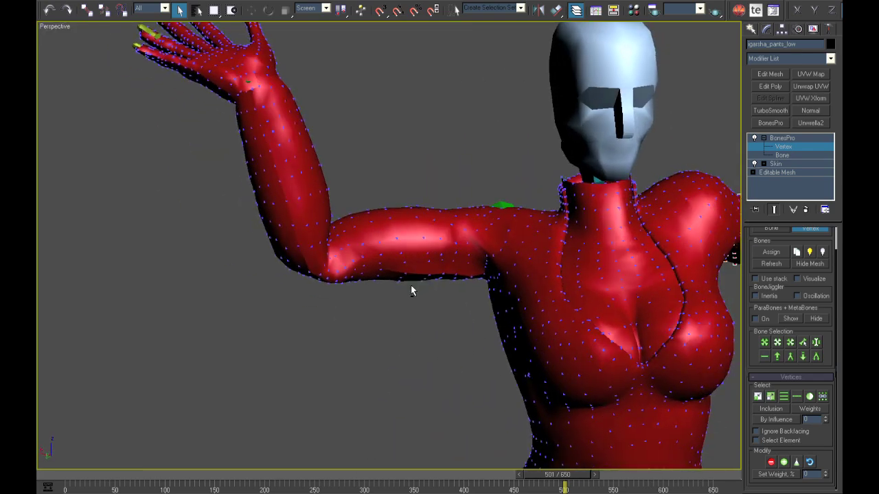
pyautogui.keyDown('alt'); pyautogui.moveTo(441, 278); pyautogui.dragTo(721, 284, button='middle'); pyautogui.keyUp('alt')
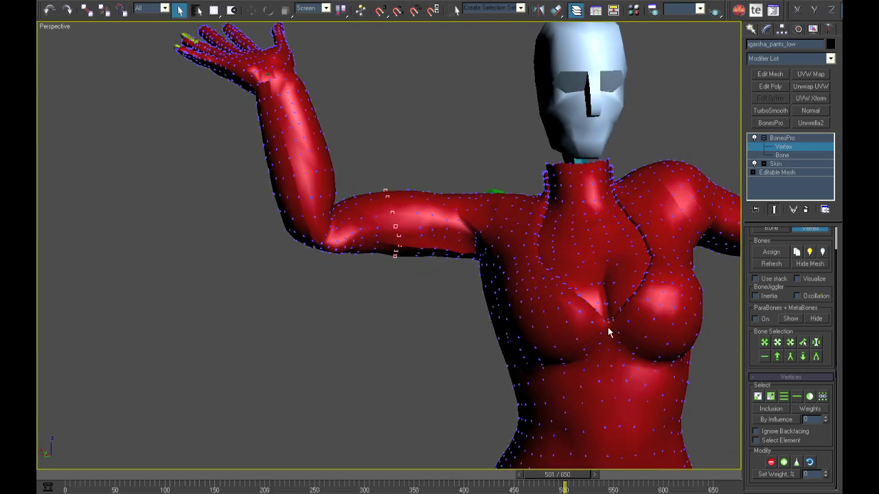
pyautogui.keyDown('alt'); pyautogui.moveTo(547, 304); pyautogui.dragTo(719, 375, button='middle'); pyautogui.keyUp('alt')
pyautogui.click(771, 398)
pyautogui.click(770, 398)
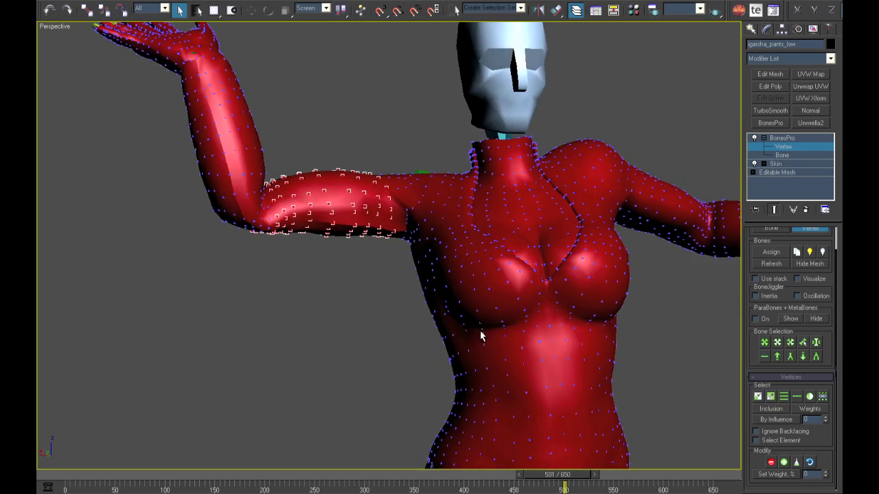
# Show the mesh edges on the shaded body and add the right forearm and hand vertices to the selection
pyautogui.scroll(4, 484, 333)
pyautogui.press('F4')
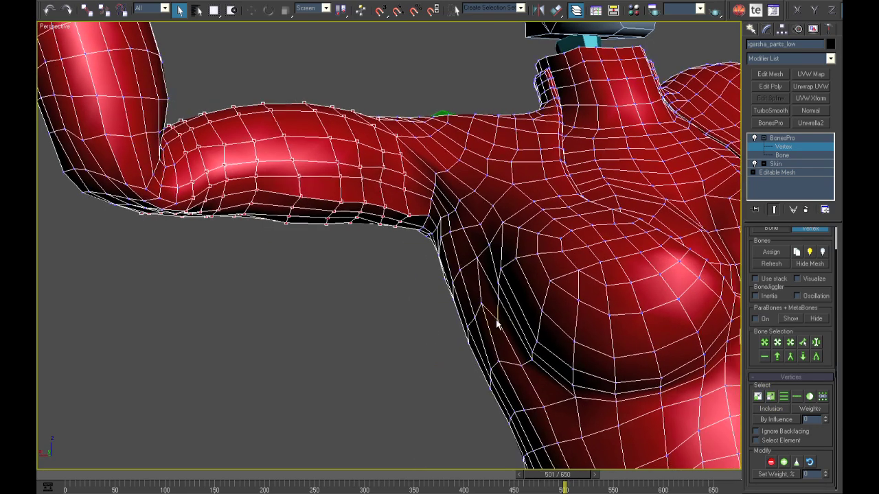
pyautogui.scroll(-8, 491, 327)
pyautogui.keyDown('ctrl'); pyautogui.moveTo(204, 92); pyautogui.dragTo(372, 295); pyautogui.keyUp('ctrl')
pyautogui.moveTo(428, 296); pyautogui.dragTo(322, 263, button='middle')
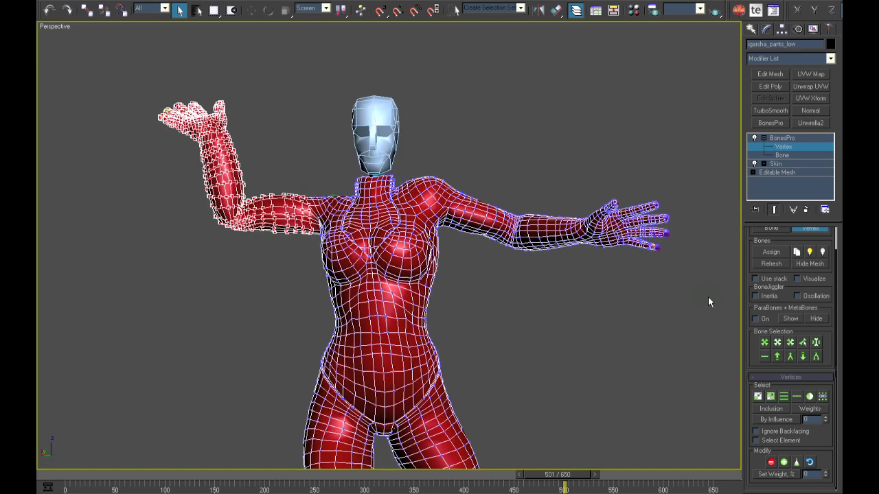
# Show the influence colours and exclude the selected right-arm vertices from the selected leg, pelvis and spine bones
pyautogui.click(781, 231)
pyautogui.moveTo(490, 338); pyautogui.dragTo(545, 310, button='middle')
pyautogui.click(812, 306)
pyautogui.click(810, 253)
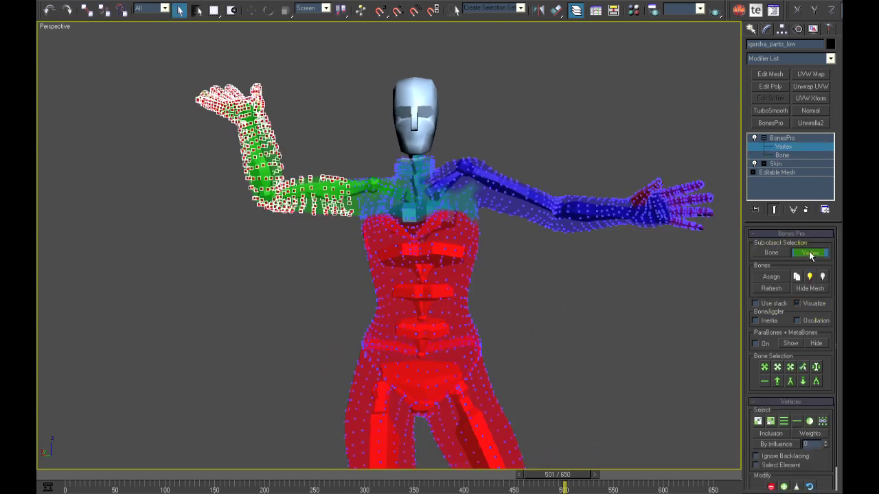
pyautogui.keyDown('alt'); pyautogui.moveTo(343, 235); pyautogui.dragTo(391, 237, button='middle'); pyautogui.keyUp('alt')
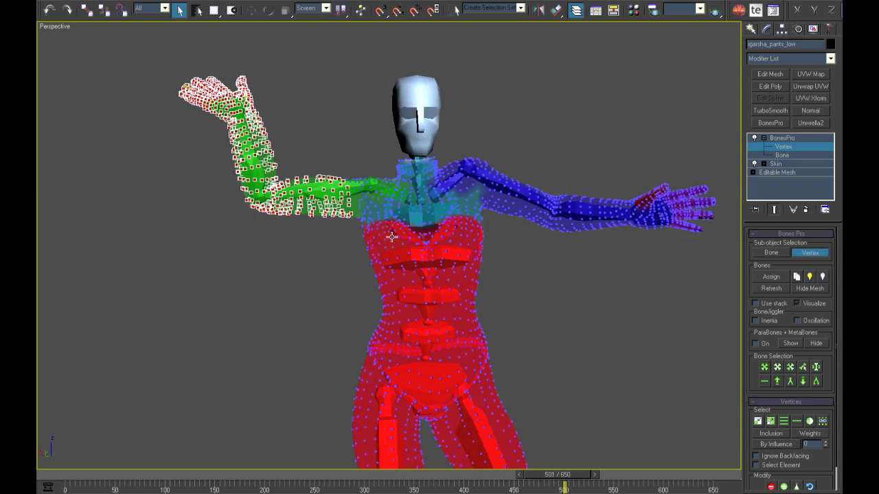
pyautogui.moveTo(753, 458); pyautogui.dragTo(750, 434)
pyautogui.click(770, 463)
pyautogui.click(489, 284)
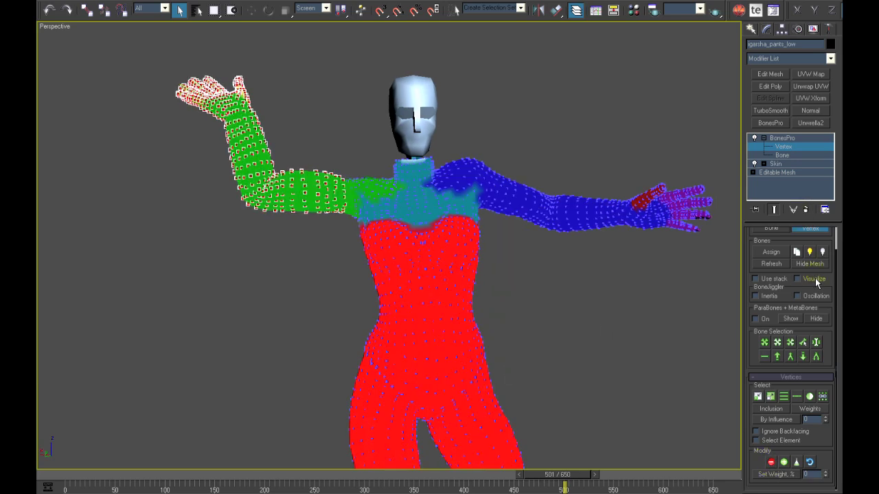
# Turn off the influence display, leave vertex mode and view the shaded body from behind
pyautogui.click(815, 278)
pyautogui.keyDown('alt'); pyautogui.moveTo(602, 282); pyautogui.dragTo(446, 264, button='middle'); pyautogui.keyUp('alt')
pyautogui.click(812, 147)
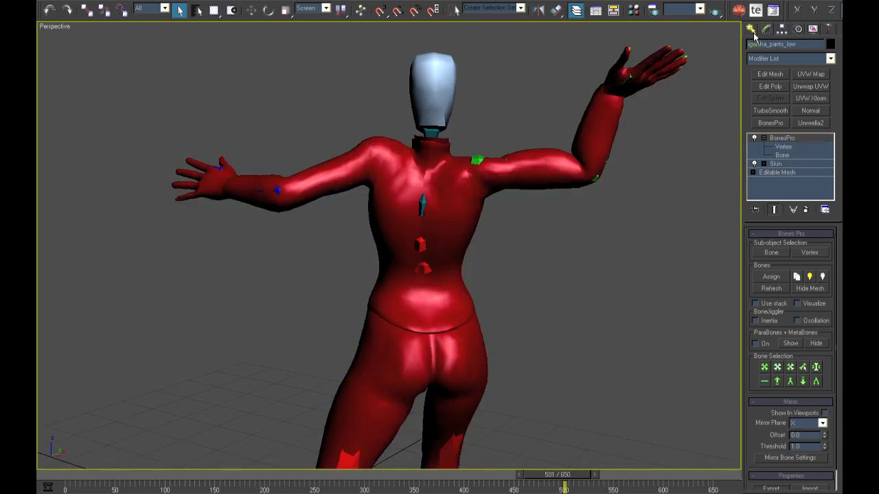
# Go to frame 362 and create a MetaBone over the right buttock in the Top view
pyautogui.click(751, 33)
pyautogui.moveTo(347, 485); pyautogui.dragTo(426, 471)
pyautogui.keyDown('alt'); pyautogui.moveTo(426, 462); pyautogui.dragTo(455, 271, button='middle'); pyautogui.keyUp('alt')
pyautogui.hotkey('alt', 'w')
pyautogui.rightClick(288, 371)
pyautogui.scroll(-4, 292, 367)
pyautogui.moveTo(292, 367); pyautogui.dragTo(266, 329, button='middle')
pyautogui.scroll(1, 288, 322)
pyautogui.hotkey('alt', 'w')
pyautogui.scroll(1, 412, 247)
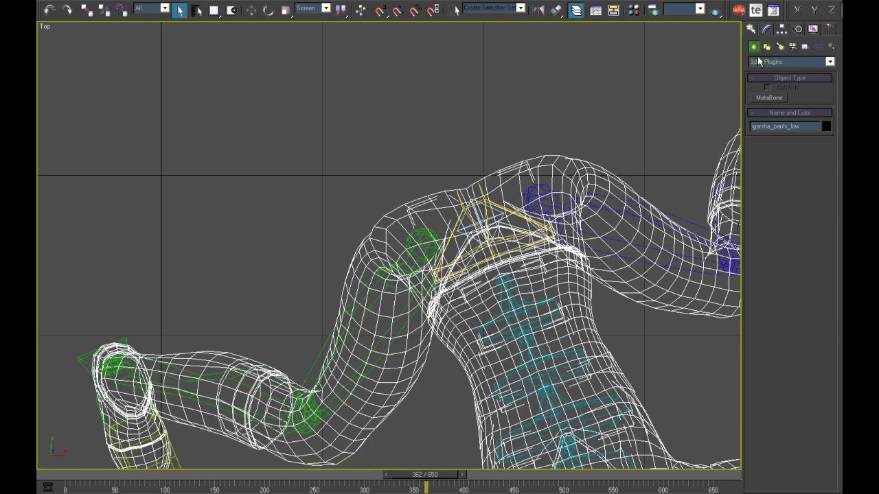
pyautogui.click(766, 98)
pyautogui.click(434, 229)
pyautogui.press('w')
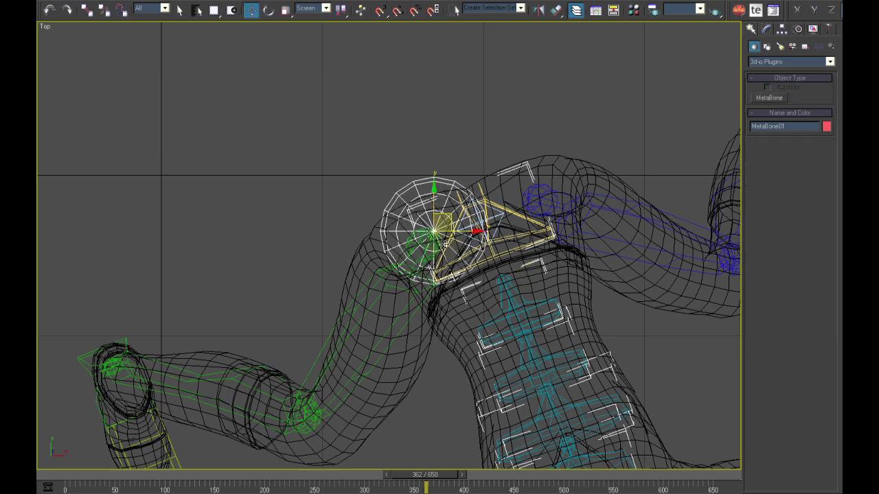
# Raise the MetaBone vertically to the height of the right buttock
pyautogui.hotkey('alt', 'w')
pyautogui.rightClick(457, 192)
pyautogui.scroll(5, 457, 191)
pyautogui.hotkey('alt', 'w')
pyautogui.press('F6')
pyautogui.moveTo(561, 156); pyautogui.dragTo(537, 94)
pyautogui.hotkey('alt', 'w')
# Rotate the MetaBone about -86 degrees around its local X axis, then turn it around Y to follow the right buttock
pyautogui.rightClick(288, 328)
pyautogui.rightClick(481, 329)
pyautogui.hotkey('alt', 'w')
pyautogui.keyDown('alt'); pyautogui.moveTo(480, 329); pyautogui.dragTo(467, 295, button='middle'); pyautogui.keyUp('alt')
pyautogui.scroll(5, 510, 358)
pyautogui.press('e')
pyautogui.moveTo(436, 306)
pyautogui.mouseDown()
pyautogui.moveTo(422, 338)
pyautogui.moveTo(431, 309)
pyautogui.mouseUp()
pyautogui.moveTo(423, 258); pyautogui.dragTo(416, 361)
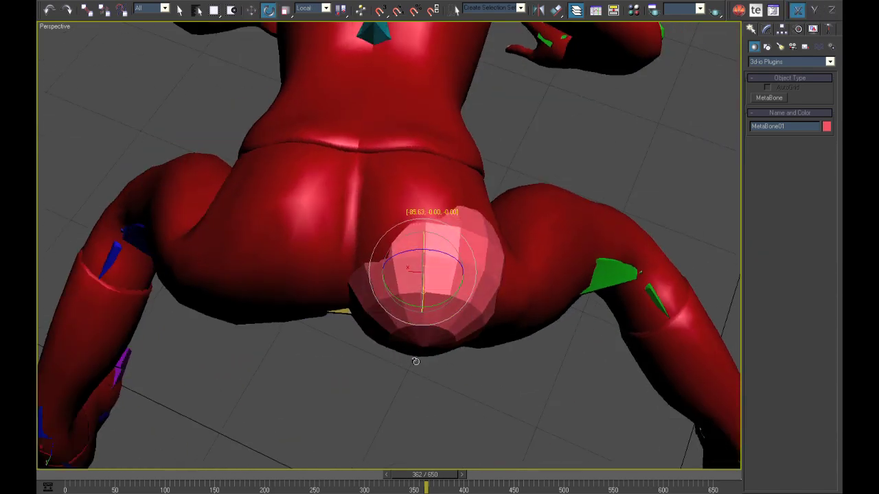
pyautogui.keyDown('alt'); pyautogui.moveTo(416, 361); pyautogui.dragTo(387, 298, button='middle'); pyautogui.keyUp('alt')
pyautogui.moveTo(428, 230); pyautogui.dragTo(402, 229)
pyautogui.keyDown('alt'); pyautogui.moveTo(403, 230); pyautogui.dragTo(453, 280, button='middle'); pyautogui.keyUp('alt')
# Copy the MetaBone from the right buttock to the left buttock in the wireframe Top view
pyautogui.press('w')
pyautogui.press('t')
pyautogui.press('F3')
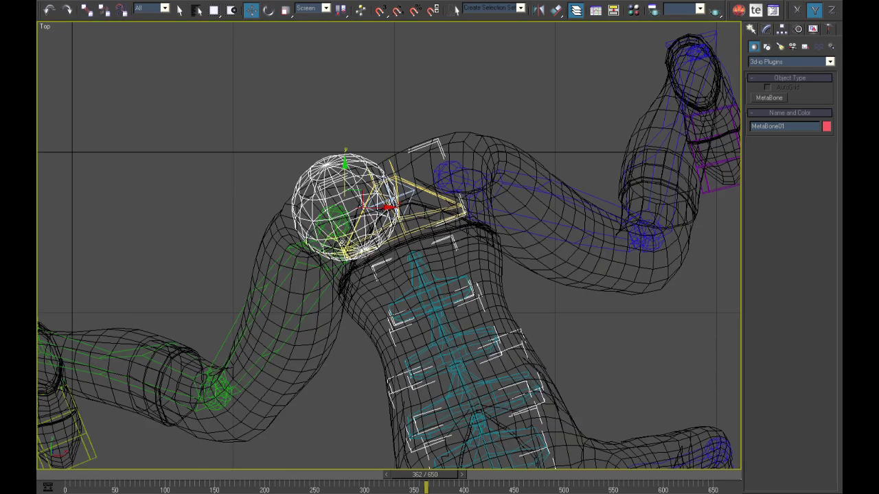
pyautogui.moveTo(342, 239); pyautogui.dragTo(334, 253, button='middle')
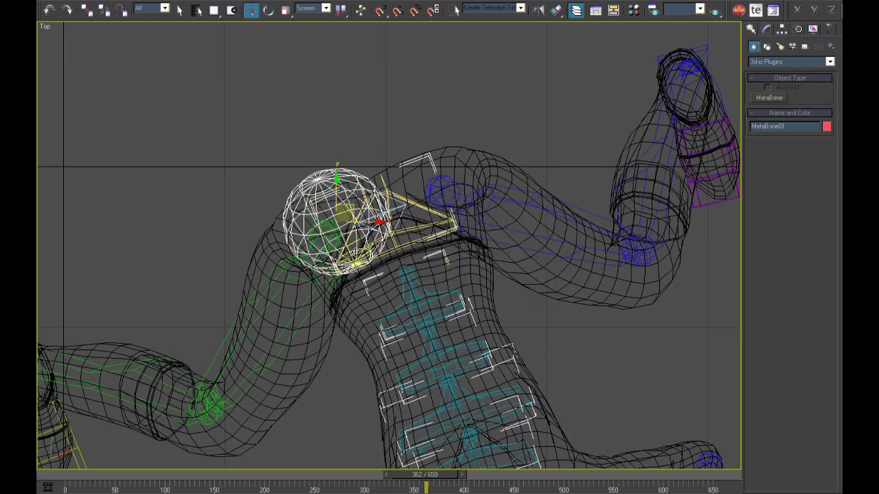
pyautogui.keyDown('shift'); pyautogui.moveTo(353, 253); pyautogui.dragTo(446, 206); pyautogui.keyUp('shift')
pyautogui.click(493, 302)
# Select both MetaBones, link them to the pelvis bone and return to shaded display
pyautogui.keyDown('ctrl'); pyautogui.click(355, 179); pyautogui.keyUp('ctrl')
pyautogui.scroll(2, 389, 233)
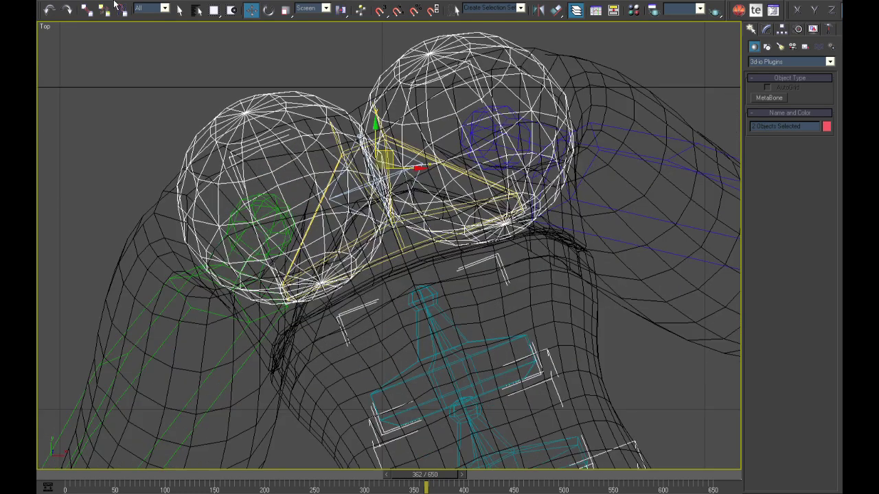
pyautogui.click(86, 9)
pyautogui.moveTo(327, 109); pyautogui.dragTo(323, 110, button='middle')
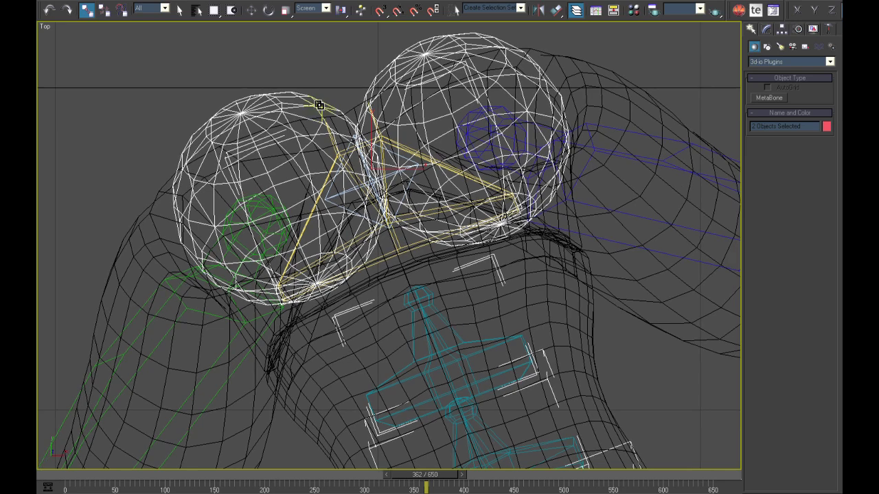
pyautogui.moveTo(322, 109); pyautogui.dragTo(403, 245)
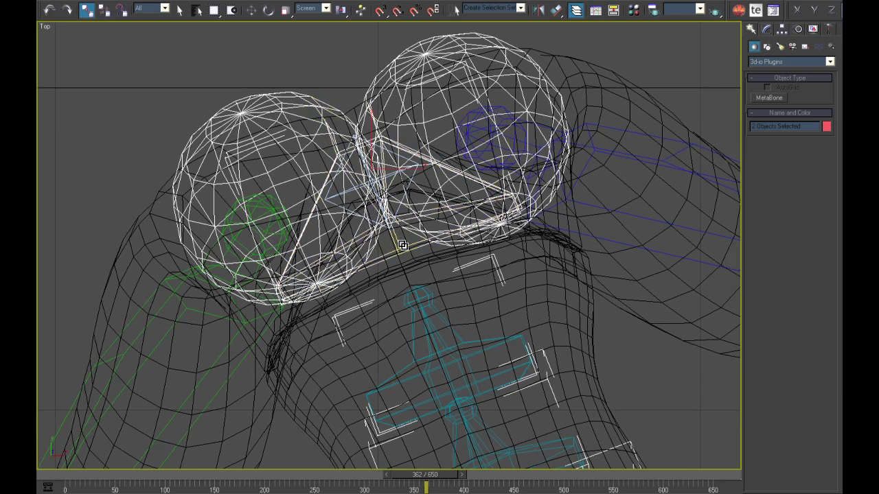
pyautogui.press('F3')
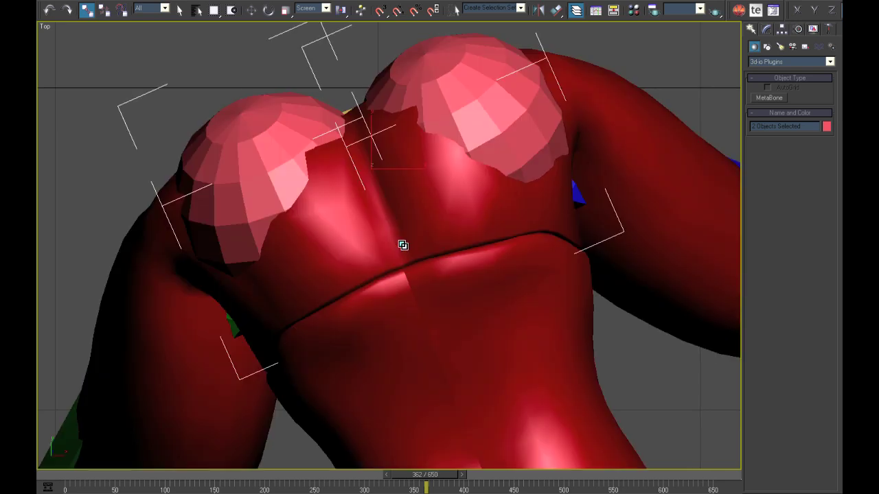
# Select the body mesh and turn on ParaBones + MetaBones in its BonesPro modifier
pyautogui.press('q')
pyautogui.click(589, 323)
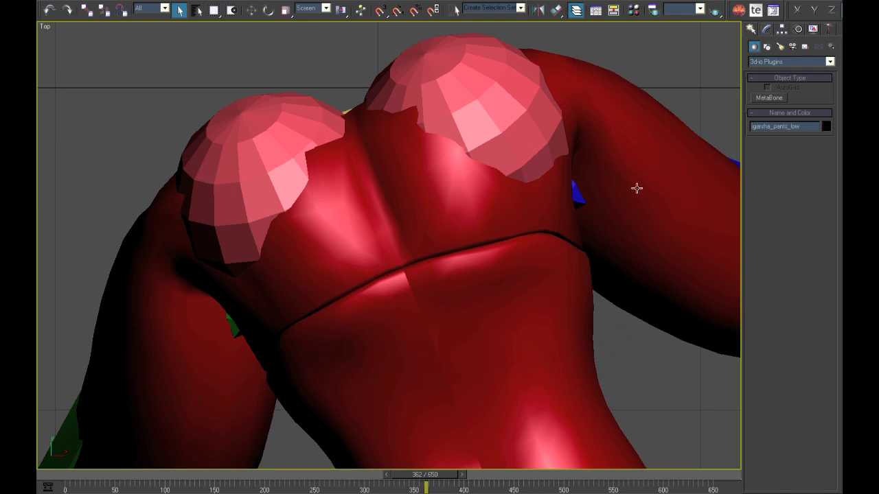
pyautogui.click(766, 29)
pyautogui.keyDown('alt'); pyautogui.moveTo(734, 54); pyautogui.dragTo(517, 297, button='middle'); pyautogui.keyUp('alt')
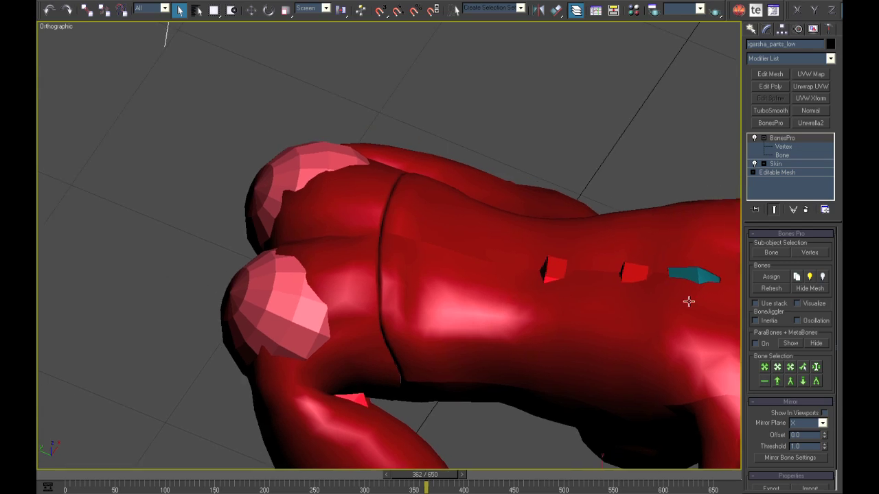
pyautogui.click(756, 343)
pyautogui.moveTo(502, 302); pyautogui.dragTo(487, 273, button='middle')
pyautogui.scroll(-2, 442, 289)
pyautogui.keyDown('alt'); pyautogui.moveTo(423, 290); pyautogui.dragTo(427, 282, button='middle'); pyautogui.keyUp('alt')
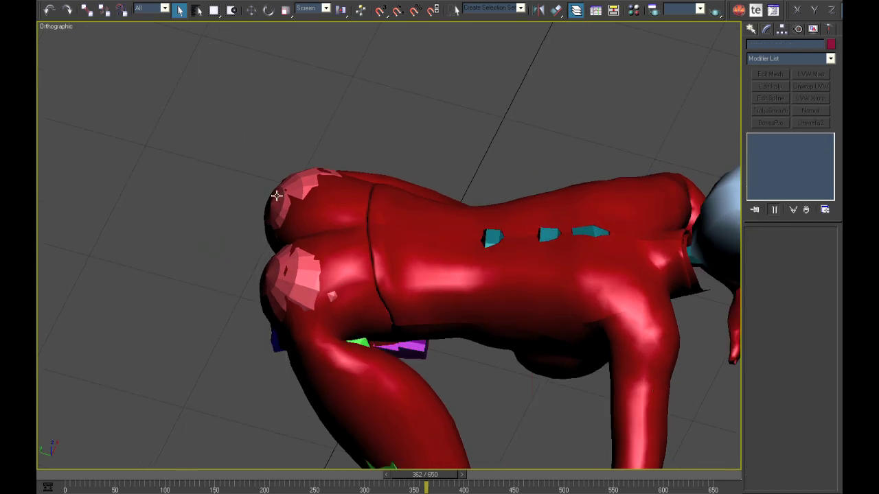
# Select both MetaBones to view their parameters, then reselect the body mesh and hide the MetaBones
pyautogui.click(277, 196)
pyautogui.keyDown('ctrl'); pyautogui.click(344, 281); pyautogui.keyUp('ctrl')
pyautogui.keyDown('alt'); pyautogui.moveTo(357, 297); pyautogui.dragTo(386, 275, button='middle'); pyautogui.keyUp('alt')
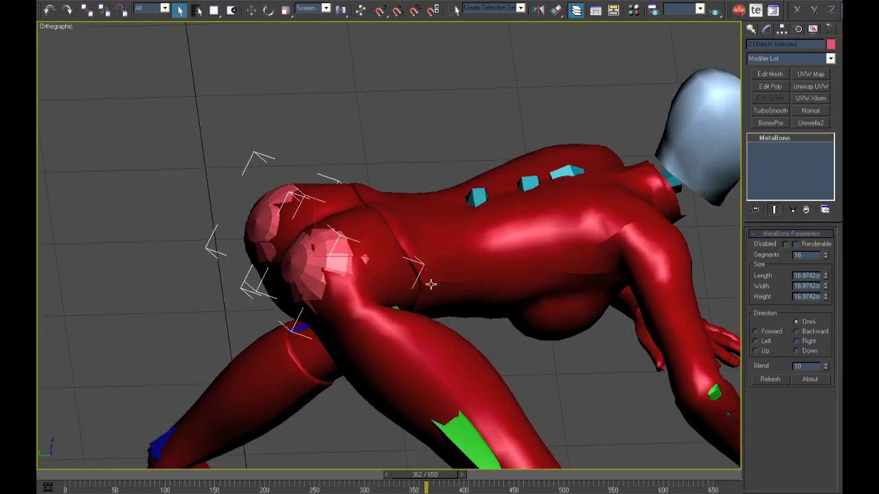
pyautogui.click(467, 356)
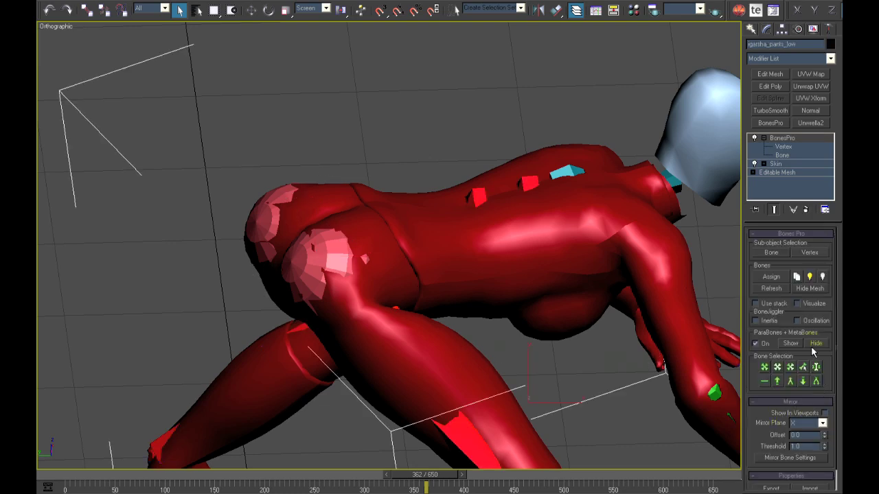
pyautogui.click(813, 347)
# Switch the ParaBones + MetaBones effect off and on to compare the shape of the buttocks
pyautogui.keyDown('alt'); pyautogui.moveTo(487, 326); pyautogui.dragTo(401, 355, button='middle'); pyautogui.keyUp('alt')
pyautogui.click(757, 346)
pyautogui.click(758, 345)
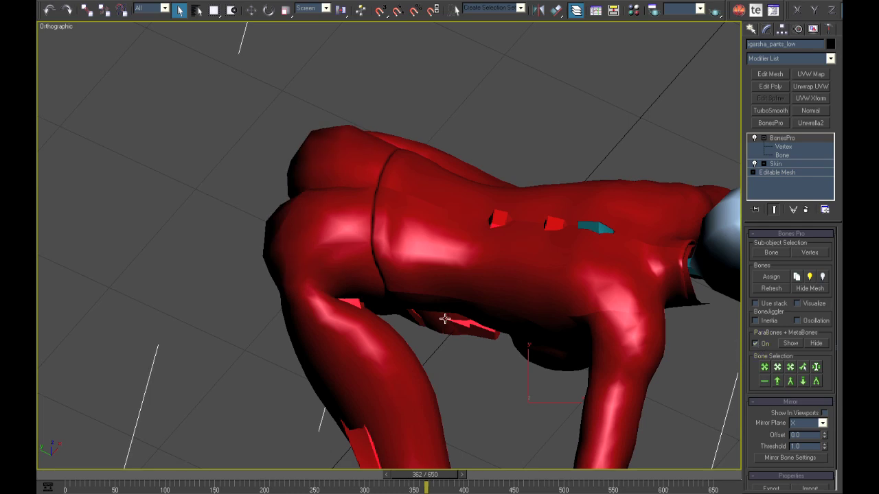
pyautogui.keyDown('alt'); pyautogui.moveTo(434, 317); pyautogui.dragTo(452, 294, button='middle'); pyautogui.keyUp('alt')
pyautogui.click(624, 238)
pyautogui.keyDown('alt'); pyautogui.moveTo(623, 238); pyautogui.dragTo(446, 269, button='middle'); pyautogui.keyUp('alt')
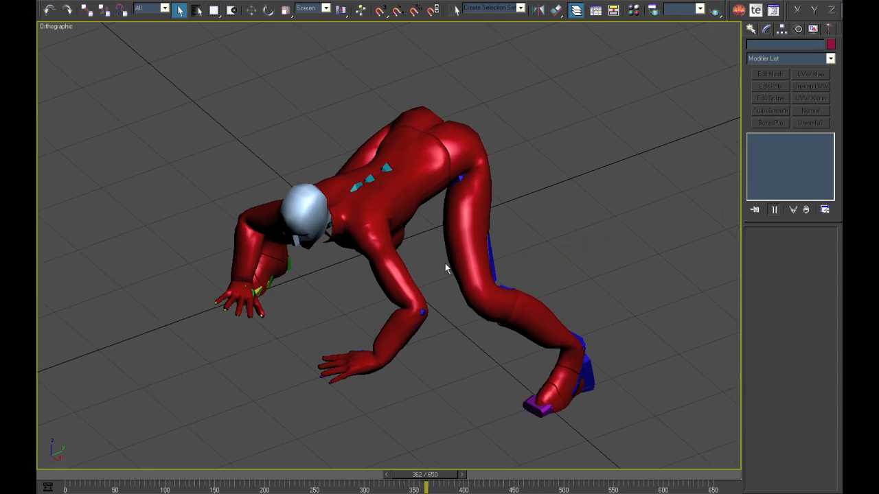
# Select the body mesh and toggle the BonesPro modifier off and on to compare its deformation with the Skin modifier
pyautogui.click(448, 266)
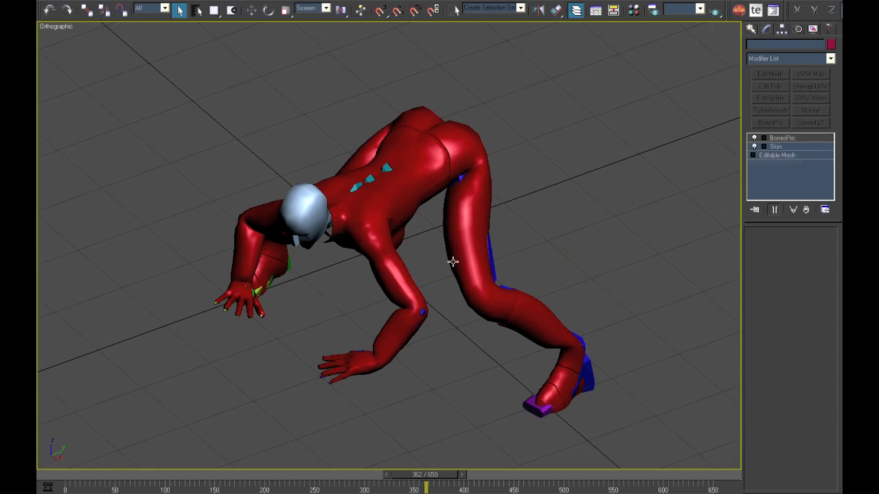
pyautogui.click(755, 138)
pyautogui.click(756, 138)
pyautogui.click(756, 138)
pyautogui.click(756, 138)
pyautogui.click(756, 139)
pyautogui.click(755, 138)
pyautogui.click(755, 139)
pyautogui.click(755, 139)
pyautogui.click(755, 139)
pyautogui.keyDown('alt'); pyautogui.moveTo(400, 246); pyautogui.dragTo(534, 288, button='middle'); pyautogui.keyUp('alt')
pyautogui.click(755, 138)
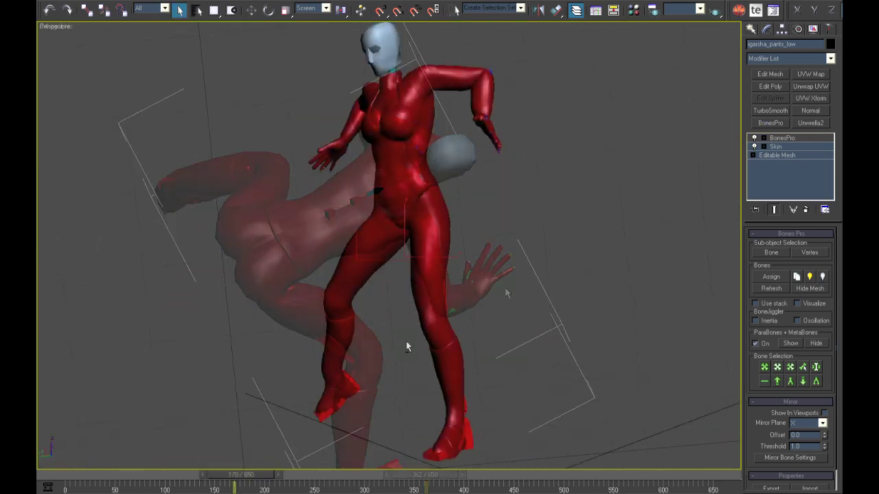